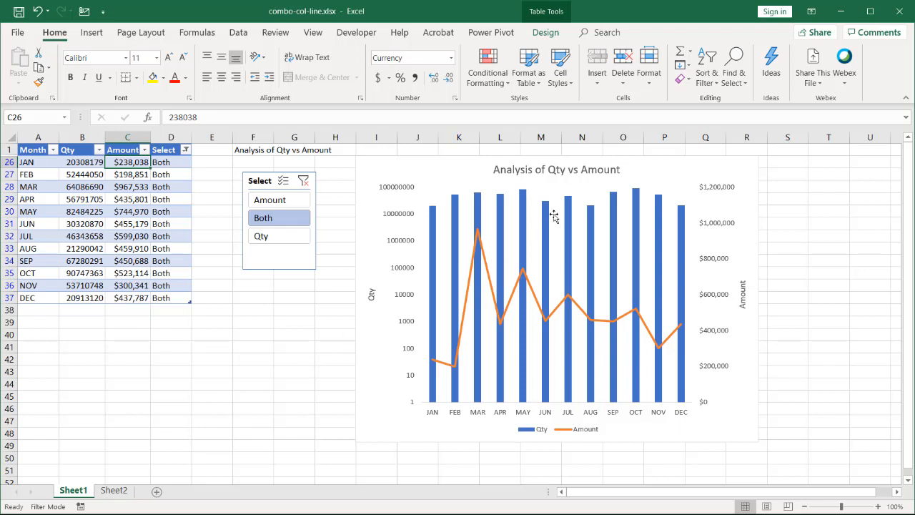
# - Filter the Sheet1 table and chart by Amount, by Qty, and back to Both to compare the views
pyautogui.moveTo(547, 269)
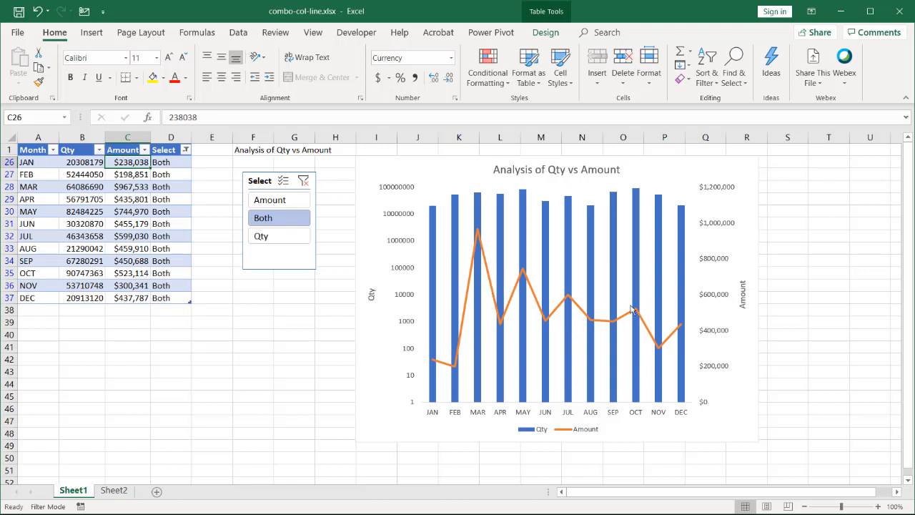
pyautogui.click(278, 203)
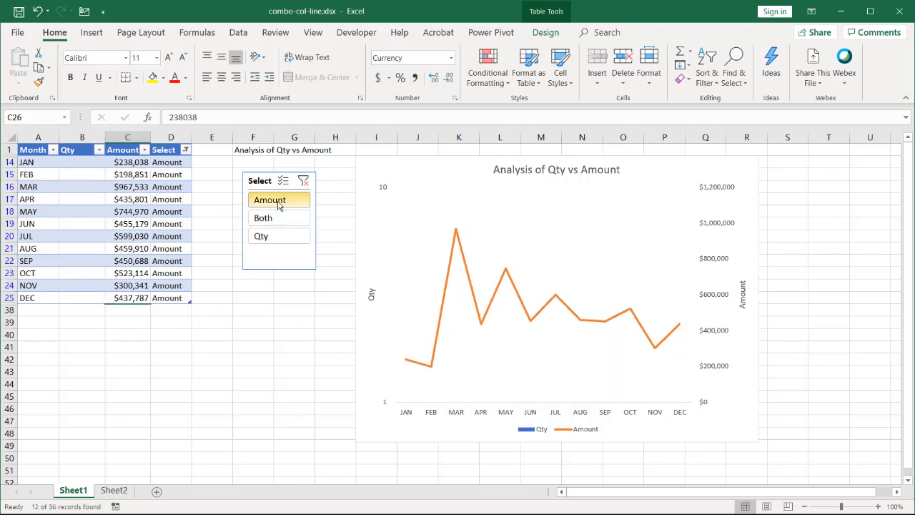
pyautogui.click(274, 240)
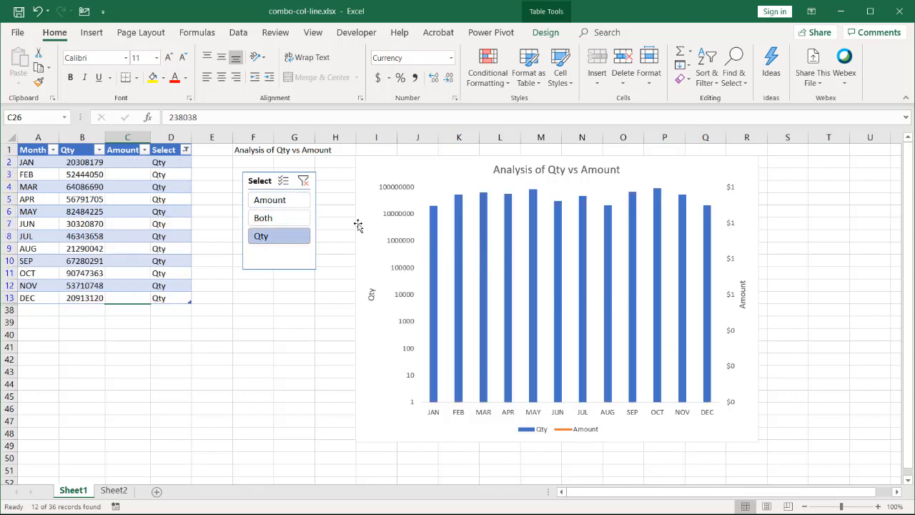
pyautogui.click(286, 224)
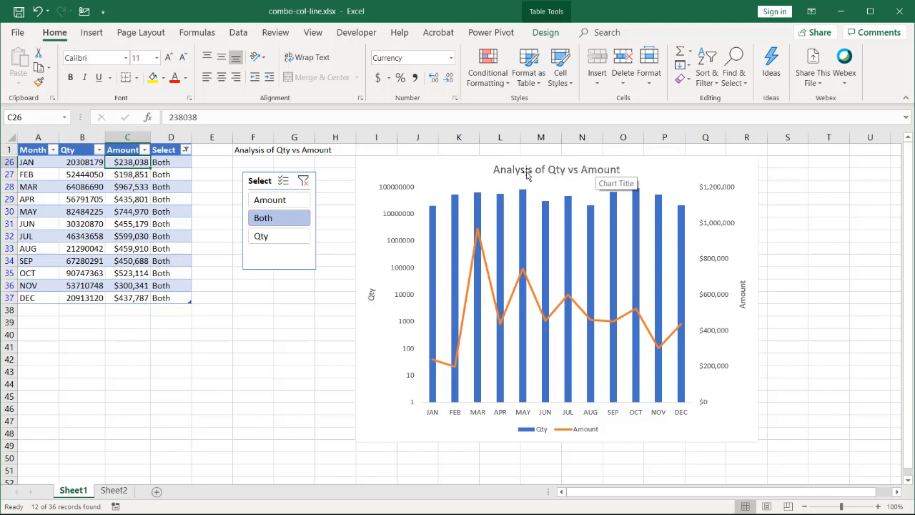
pyautogui.click(120, 151)
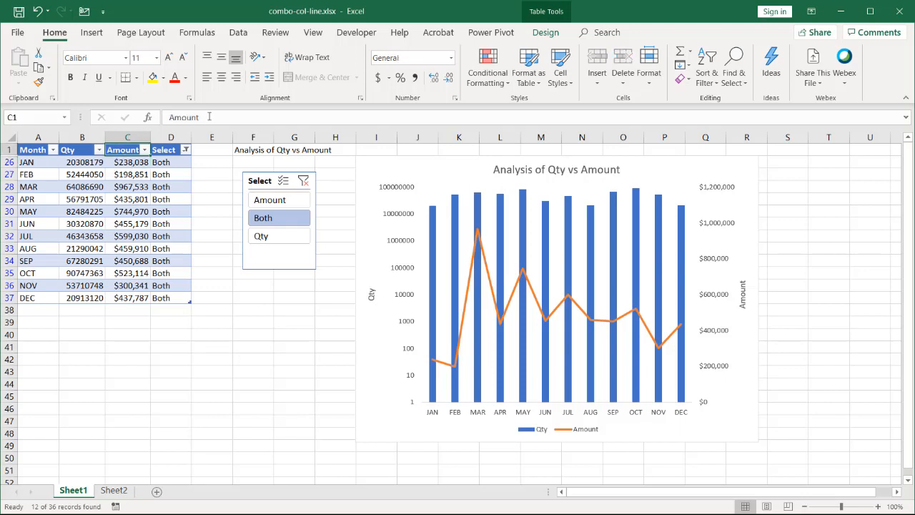
pyautogui.moveTo(203, 117); pyautogui.dragTo(109, 115)
pyautogui.write('Rev')
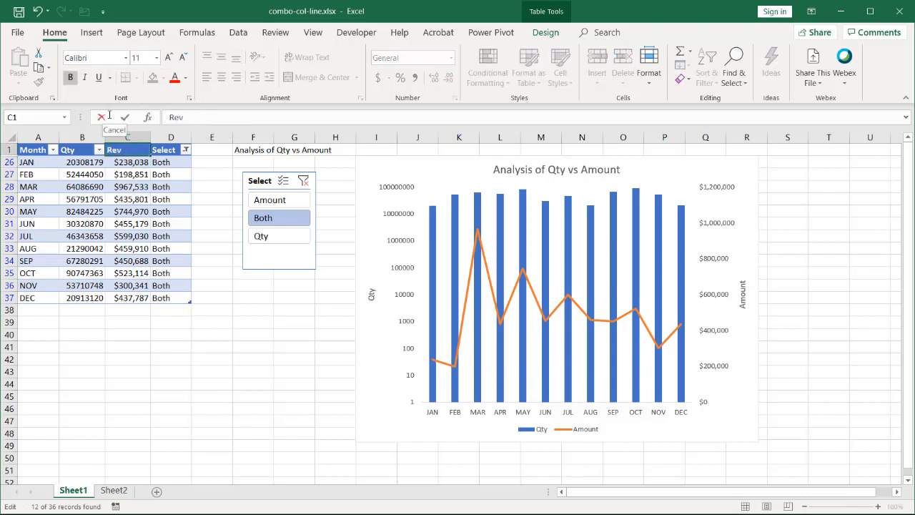
pyautogui.click(110, 115)
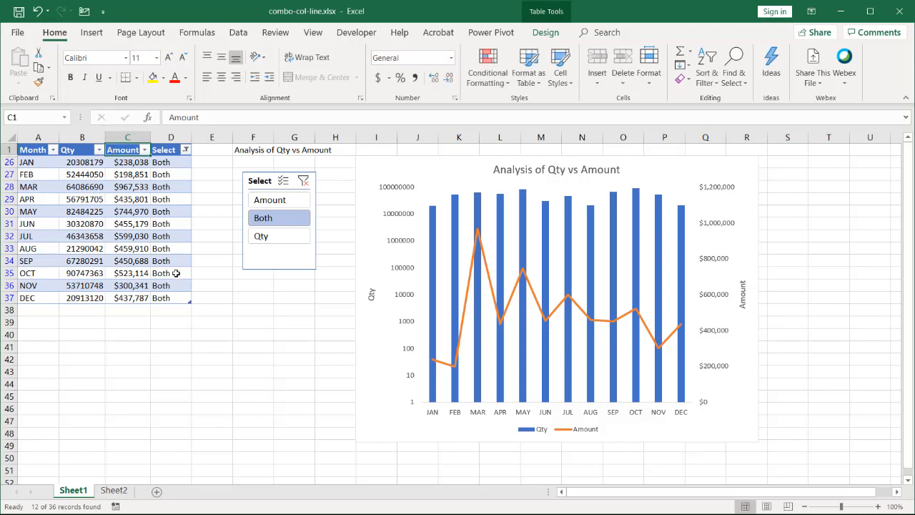
# - Replace every "Amount" with "Rev" in columns A to D of Sheet1
pyautogui.moveTo(29, 133); pyautogui.dragTo(160, 142)
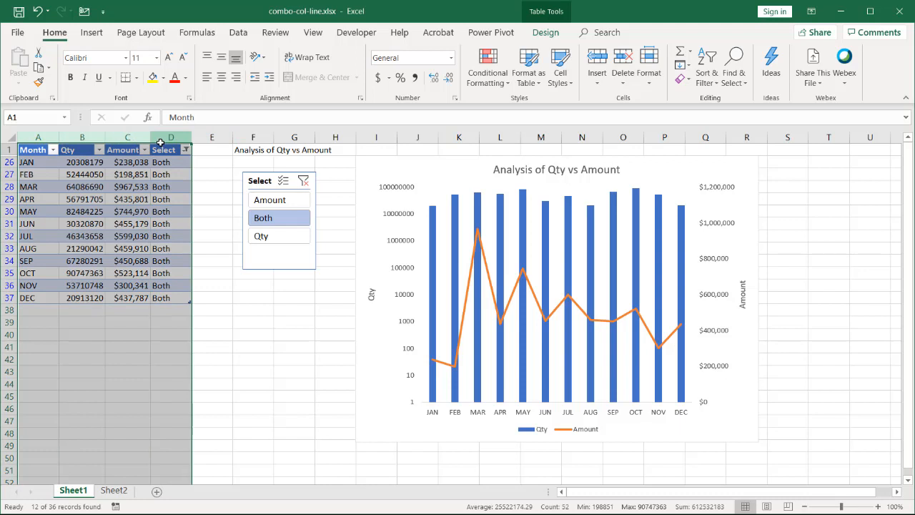
pyautogui.hotkey('ctrl', 'f')
pyautogui.click(411, 222)
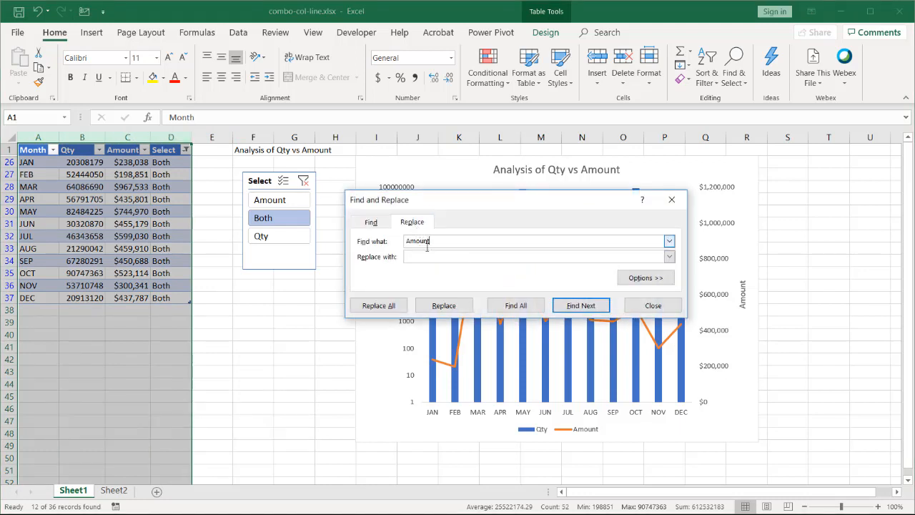
pyautogui.click(433, 258)
pyautogui.click(387, 305)
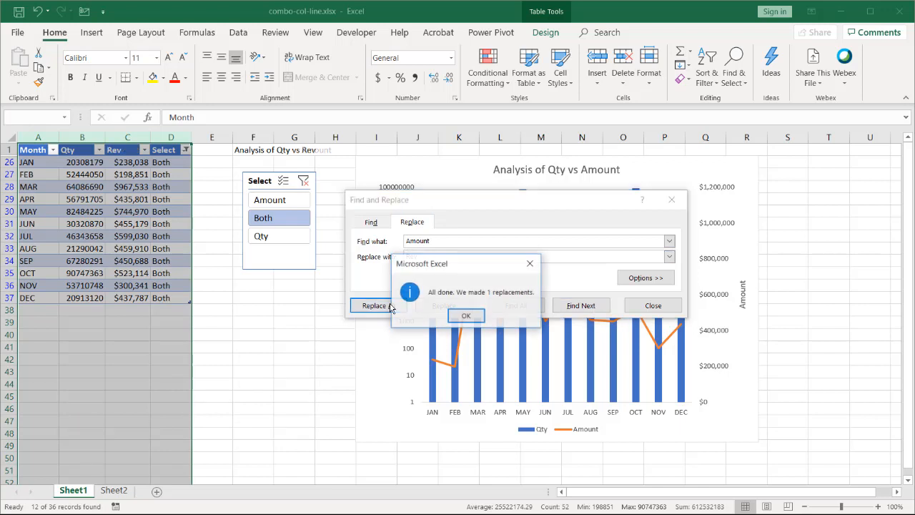
pyautogui.click(465, 316)
pyautogui.click(653, 305)
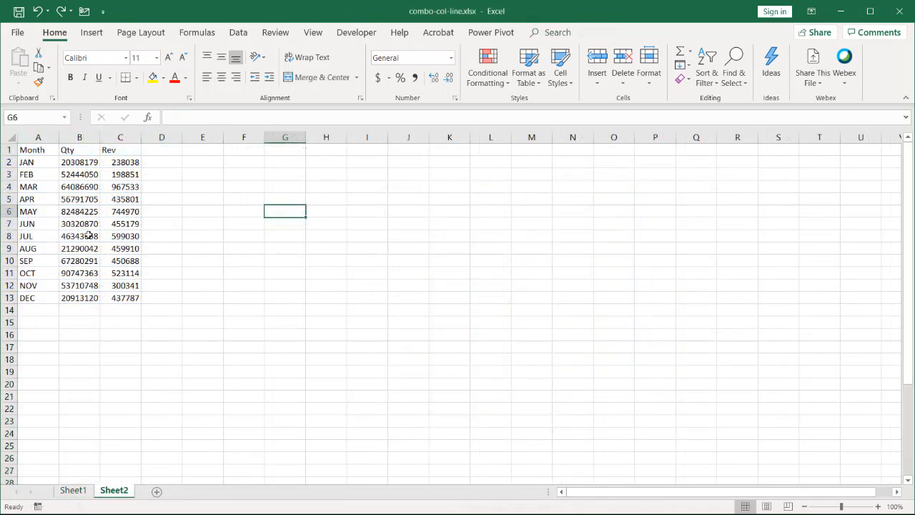
# - Convert the Sheet2 data range A1:C13 into a table with headers
pyautogui.click(66, 207)
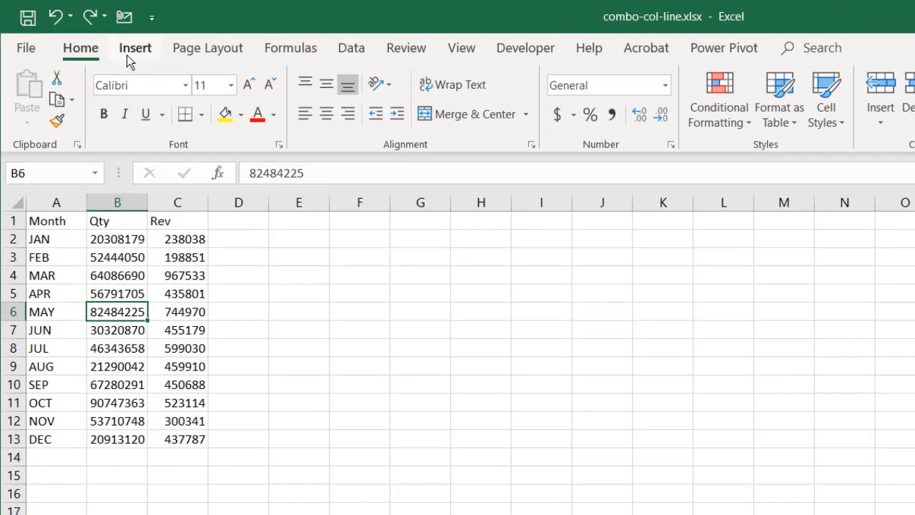
pyautogui.click(132, 56)
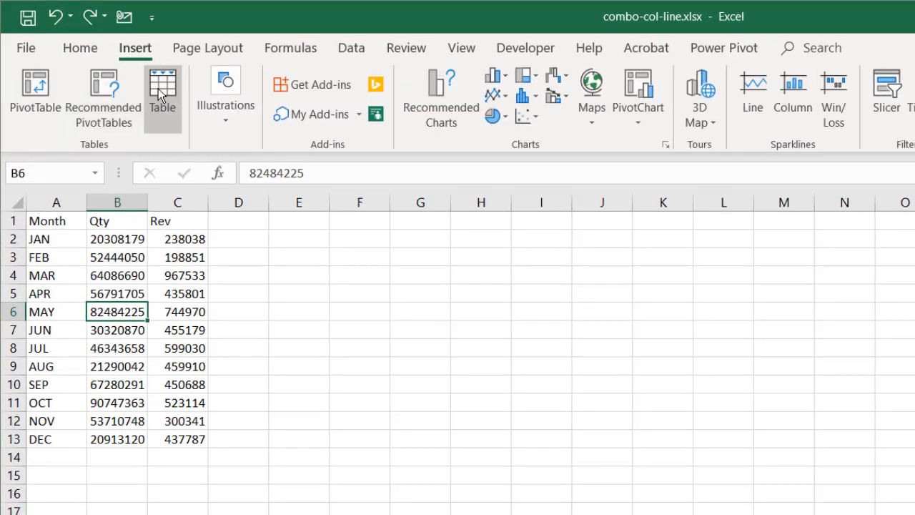
pyautogui.click(163, 95)
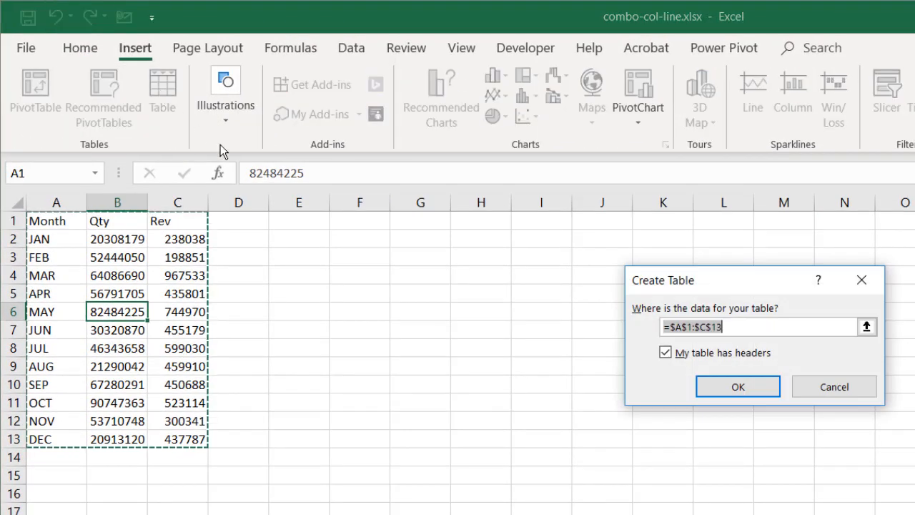
pyautogui.click(758, 393)
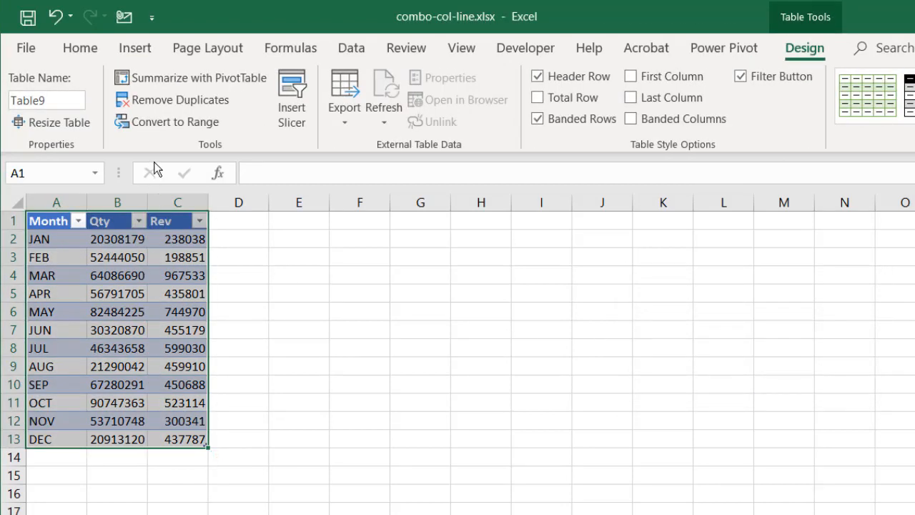
# - Insert a Clustered Column - Line on Secondary Axis combo chart from the table and enlarge it beside the data
pyautogui.click(138, 50)
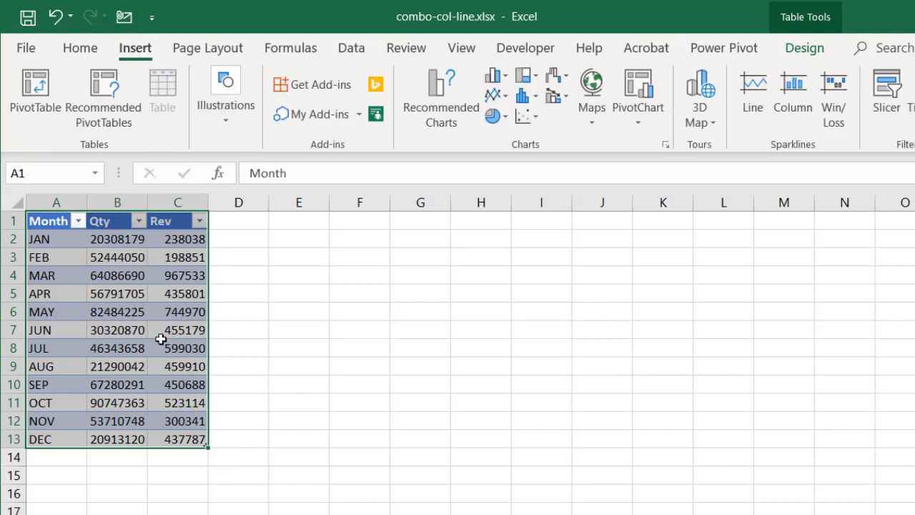
pyautogui.click(563, 104)
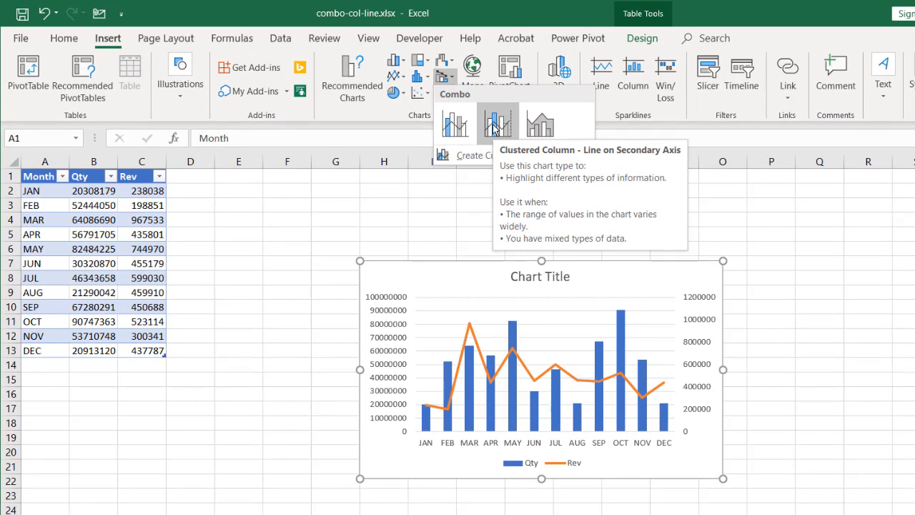
pyautogui.click(493, 127)
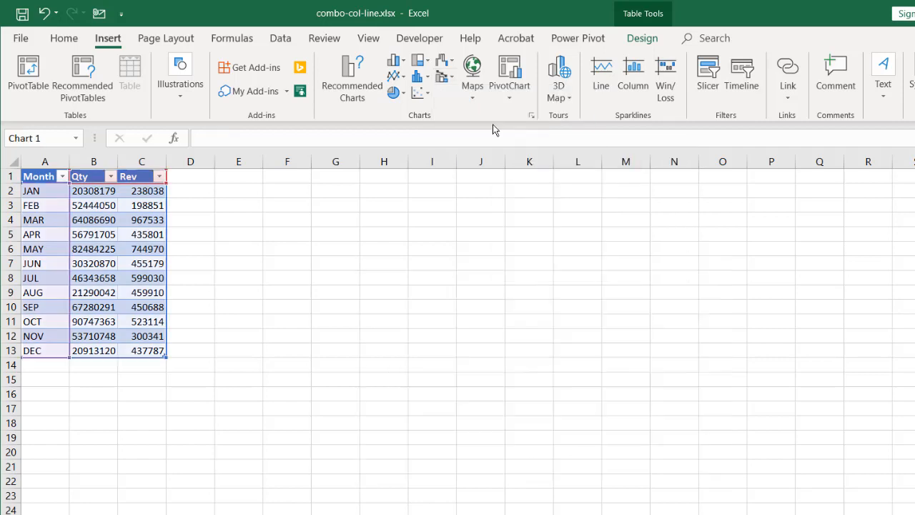
pyautogui.moveTo(359, 261); pyautogui.dragTo(313, 191)
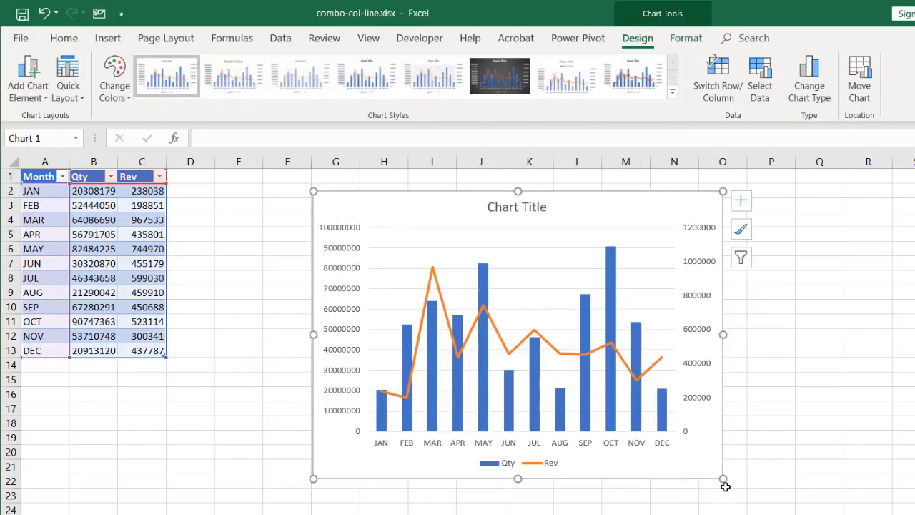
pyautogui.moveTo(723, 479); pyautogui.dragTo(758, 486)
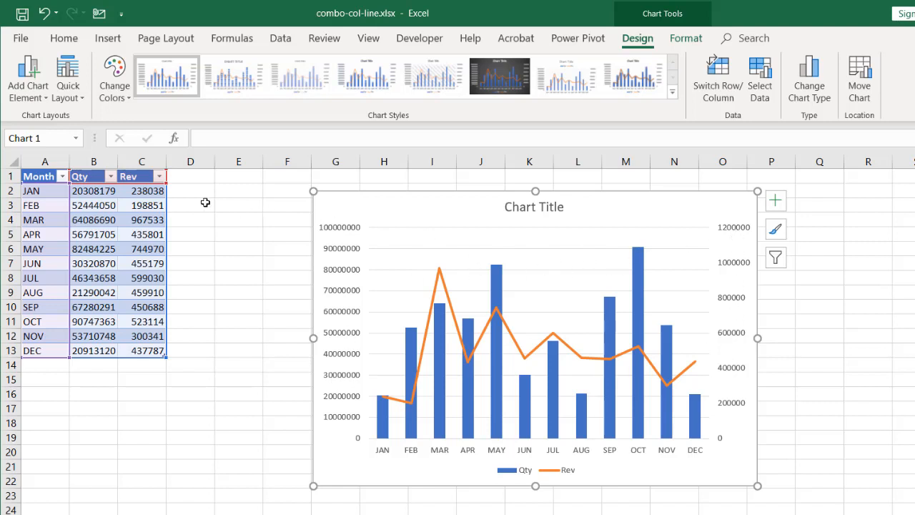
# - Format the Rev values in C2:C13 as Currency with no decimal places
pyautogui.moveTo(152, 192); pyautogui.dragTo(156, 350)
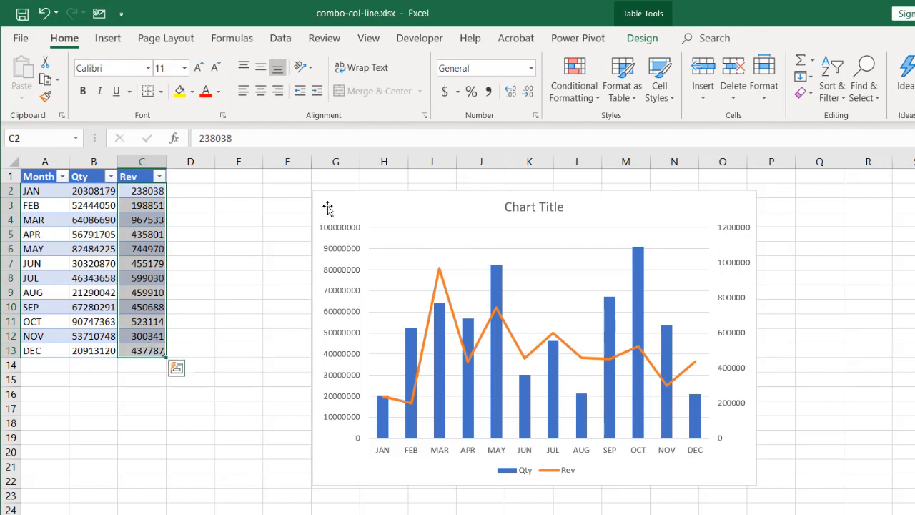
pyautogui.click(531, 68)
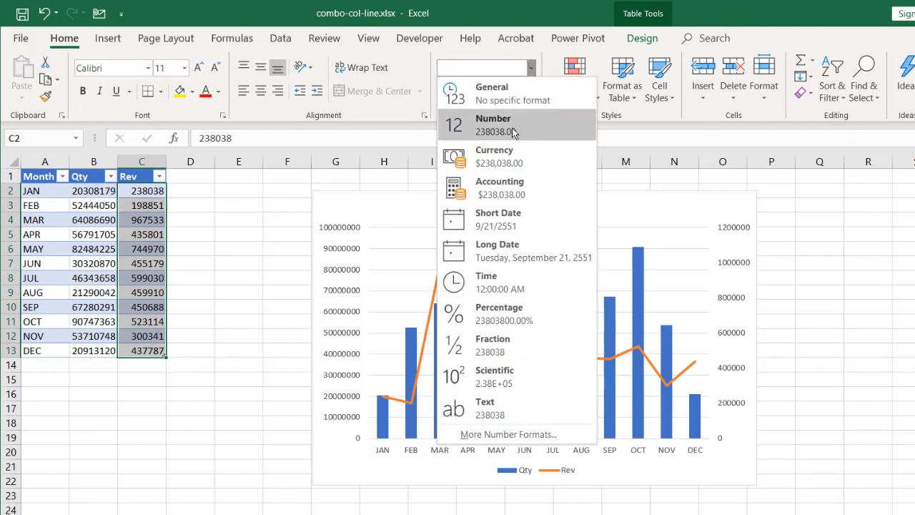
pyautogui.click(495, 148)
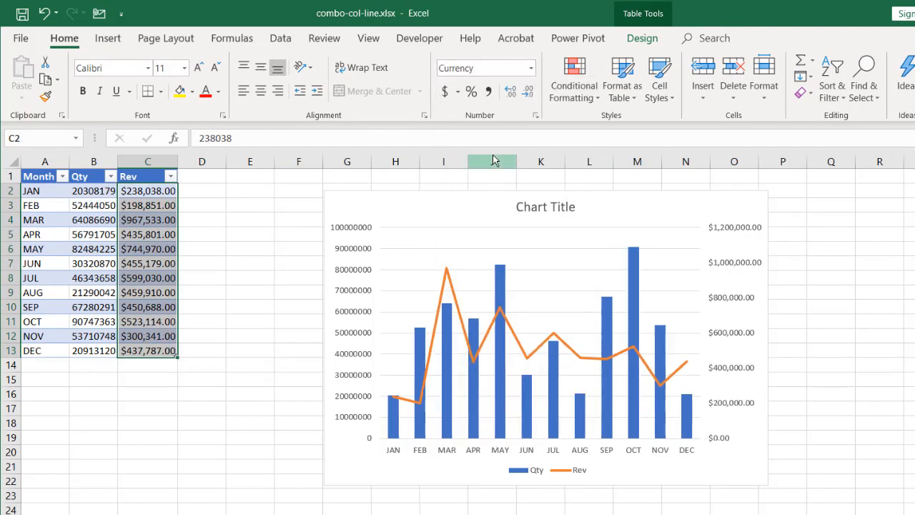
pyautogui.click(528, 93)
pyautogui.click(528, 93)
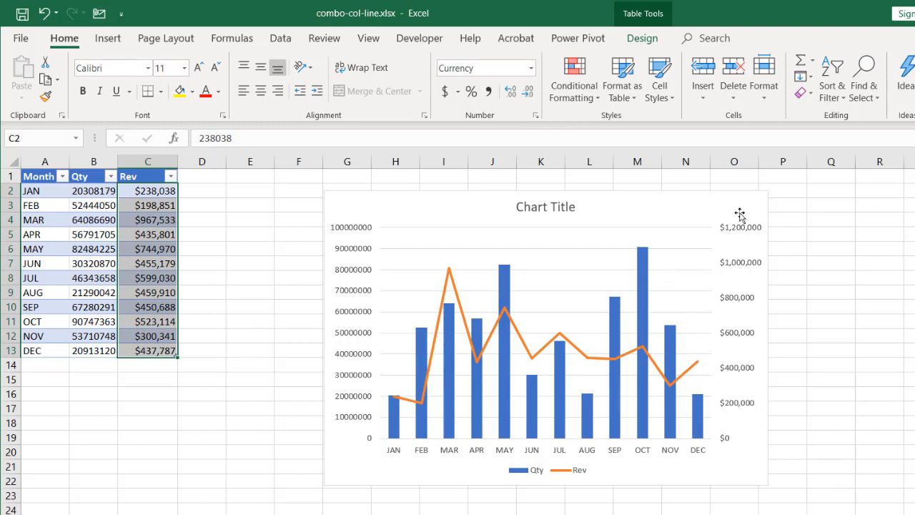
# - Add axis titles to the combo chart
pyautogui.click(758, 200)
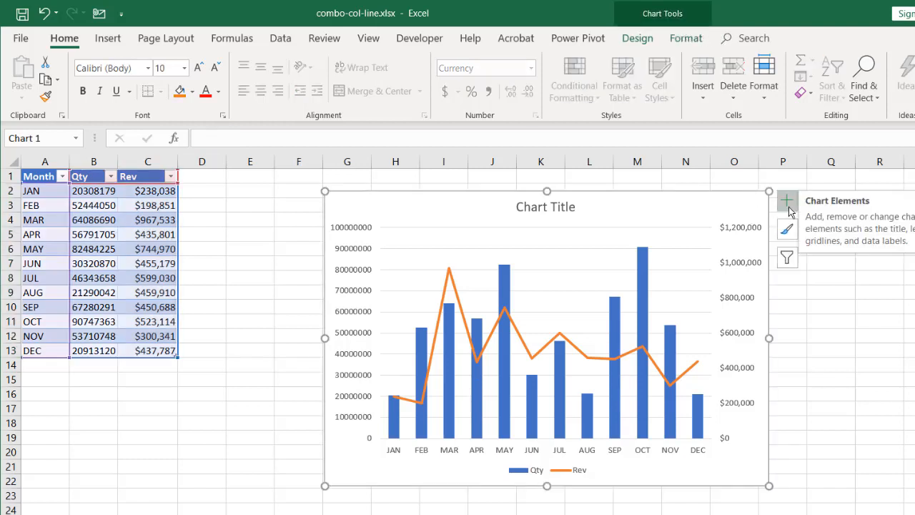
pyautogui.click(787, 202)
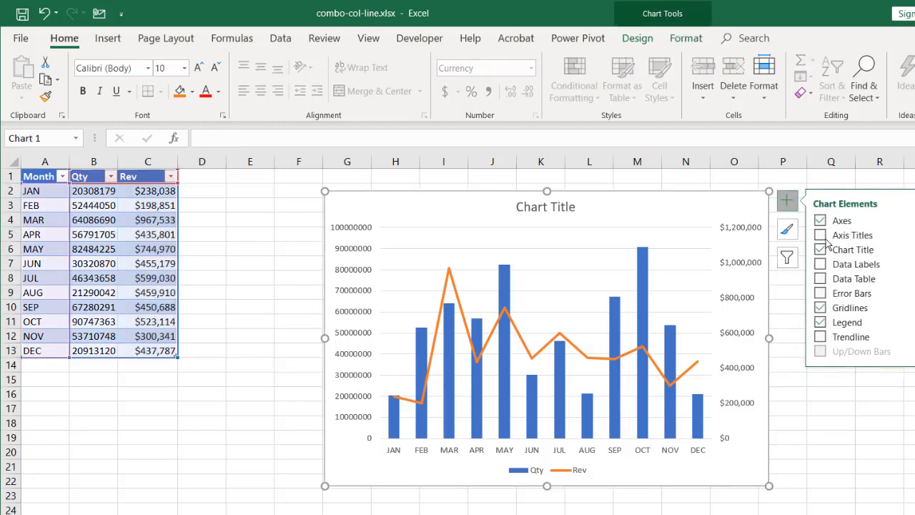
pyautogui.click(824, 238)
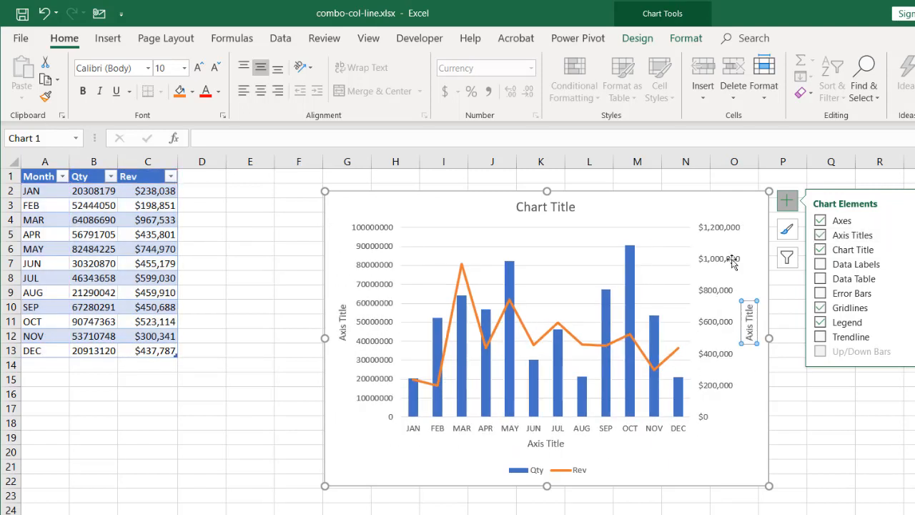
# - Link the primary vertical axis title to the Qty header in cell B1
pyautogui.click(342, 314)
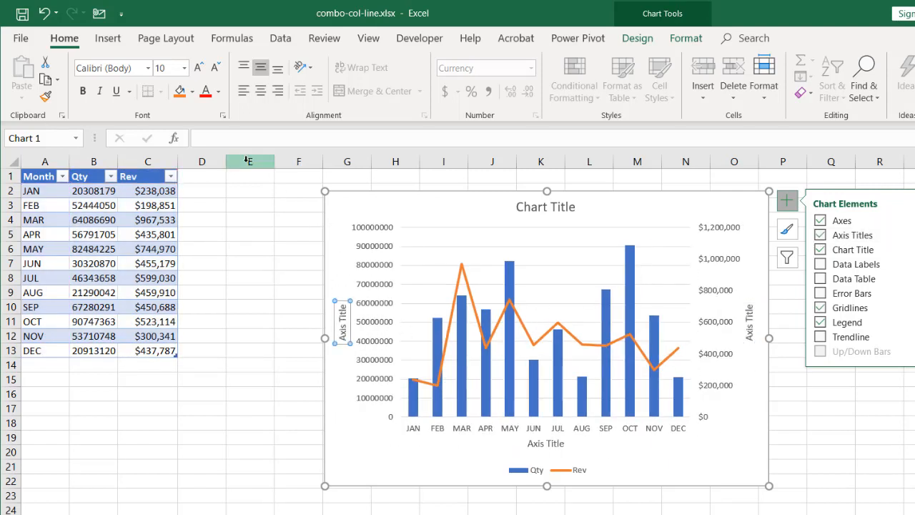
pyautogui.click(227, 140)
pyautogui.write('=')
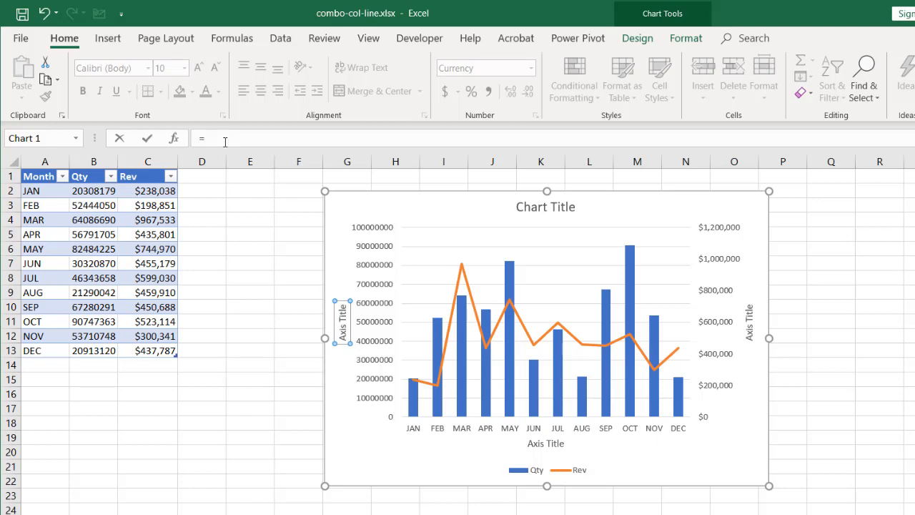
pyautogui.click(85, 177)
pyautogui.press('Return')
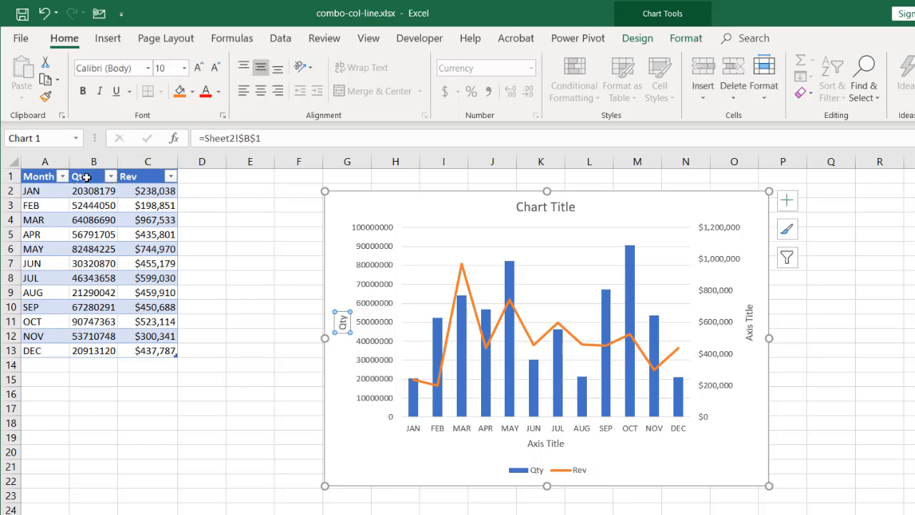
# - Link the secondary vertical axis title to the Rev header in cell C1
pyautogui.click(749, 325)
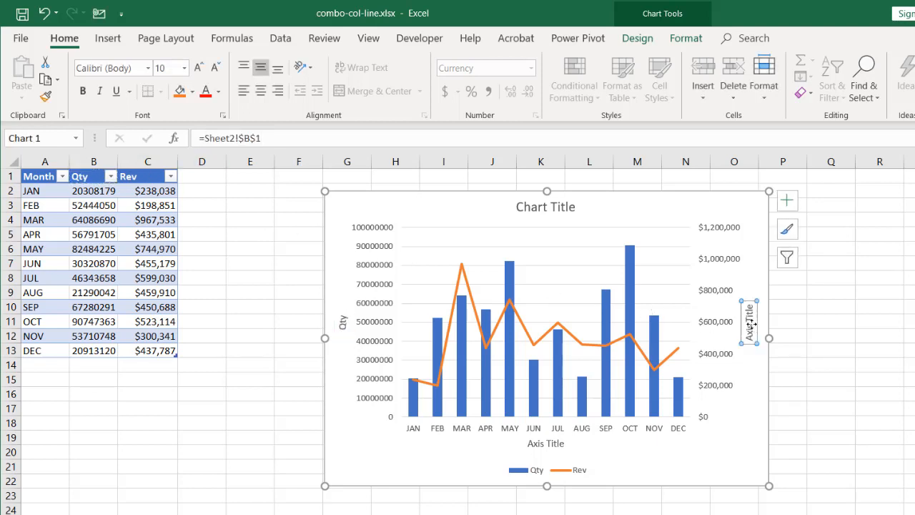
pyautogui.click(232, 139)
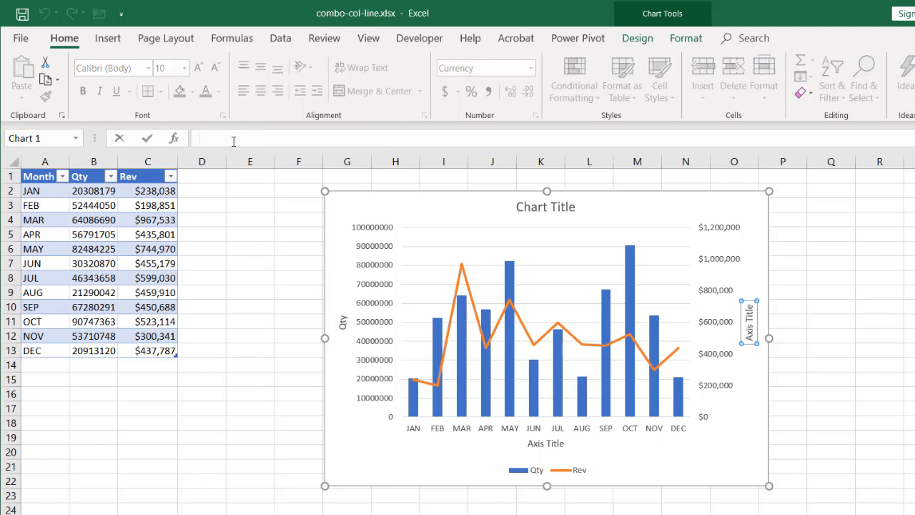
pyautogui.write('=')
pyautogui.click(129, 175)
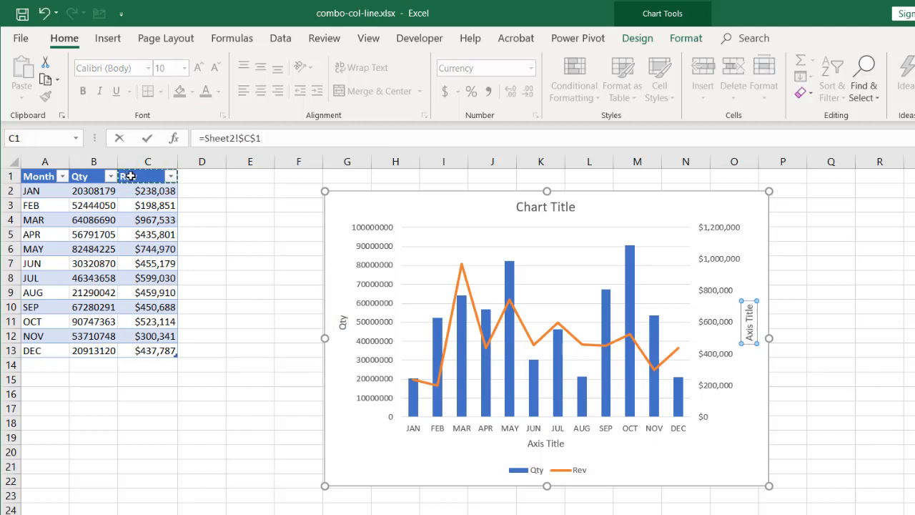
pyautogui.press('Return')
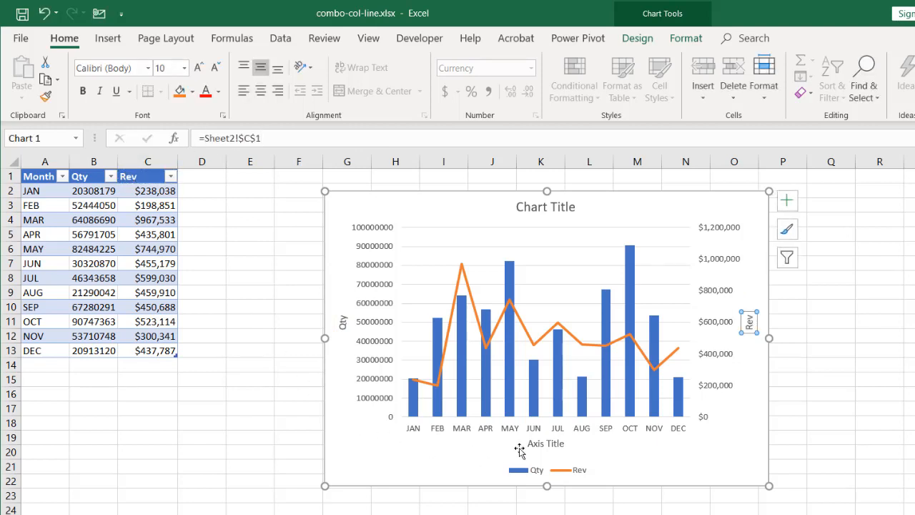
# - Delete the placeholder horizontal axis title and move the combo chart farther away from the data table
pyautogui.click(539, 444)
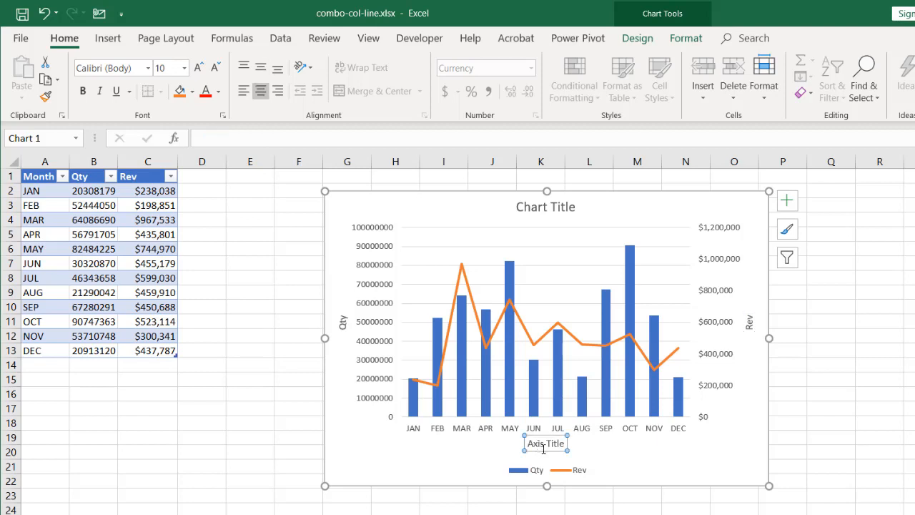
pyautogui.press('Delete')
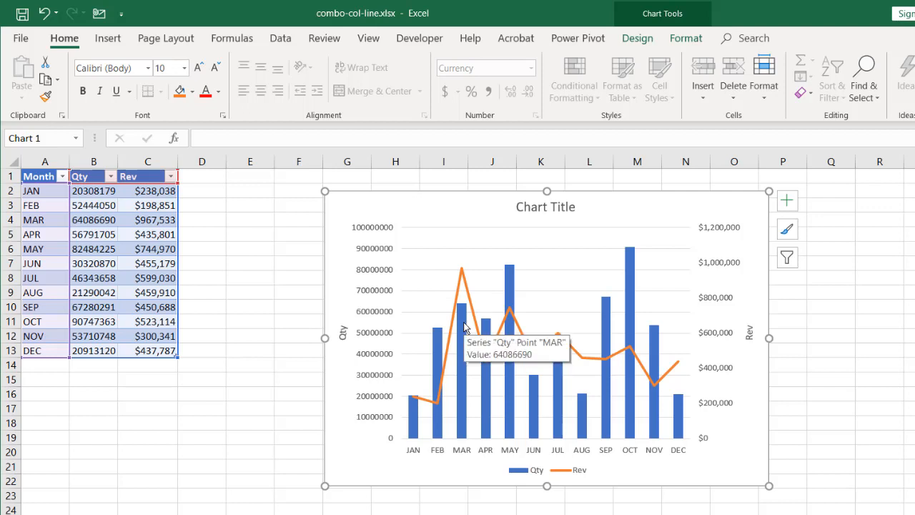
pyautogui.moveTo(597, 188); pyautogui.dragTo(665, 184)
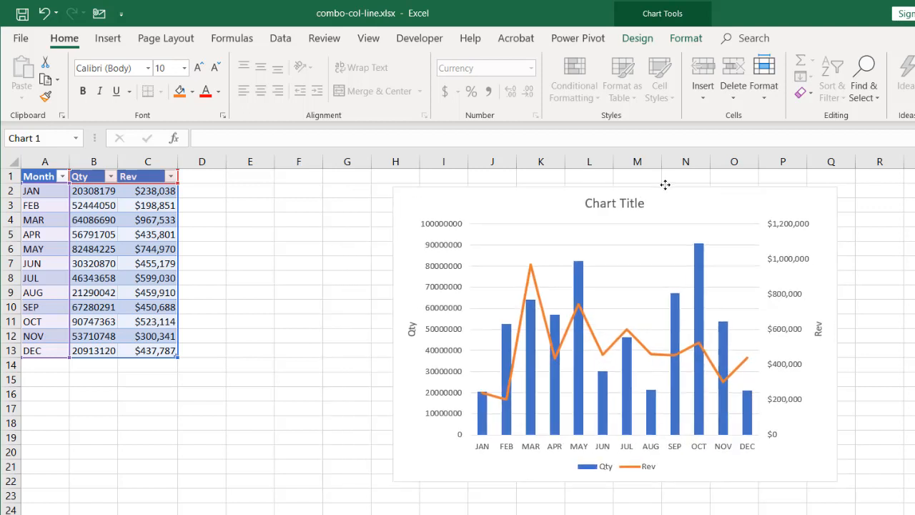
pyautogui.click(45, 375)
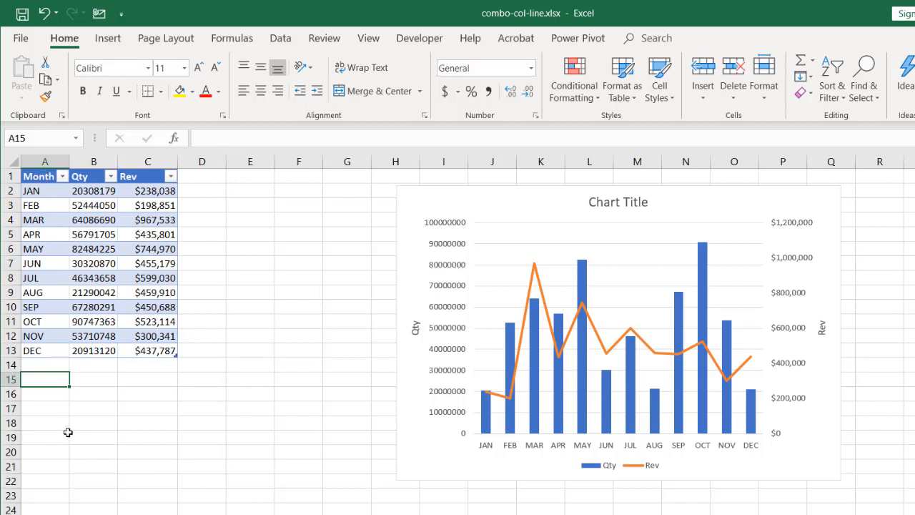
# - Add a new table column in D1 with the header Selection
pyautogui.click(203, 178)
pyautogui.write('Se')
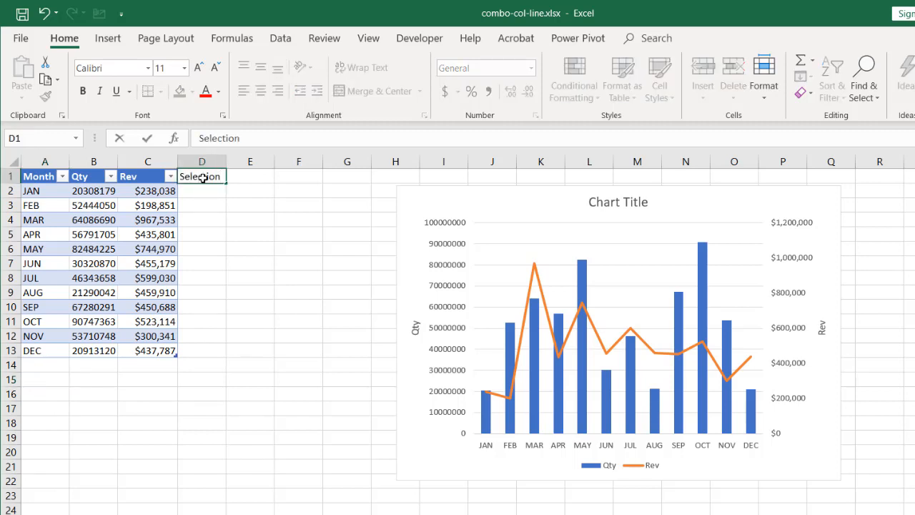
pyautogui.write('lection')
pyautogui.press('Return')
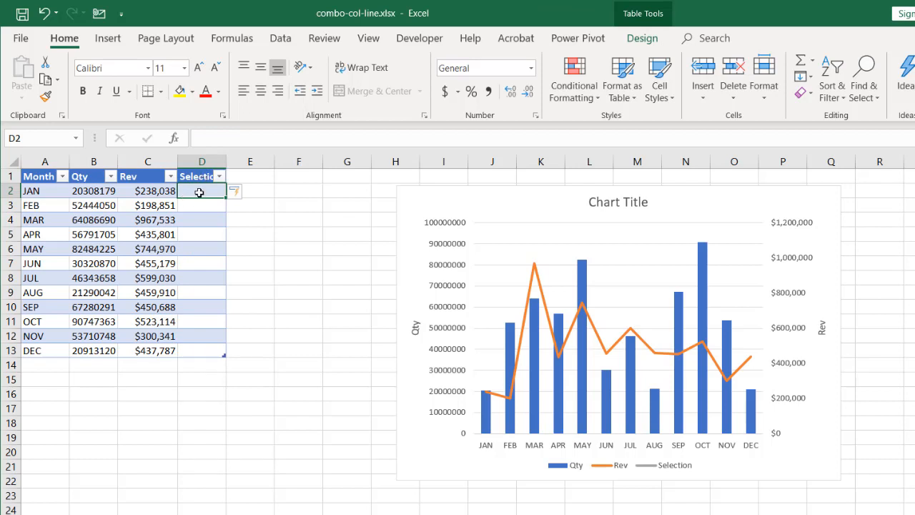
# - Enter Both in D2 and fill it down through D13
pyautogui.write('Both')
pyautogui.press('Return')
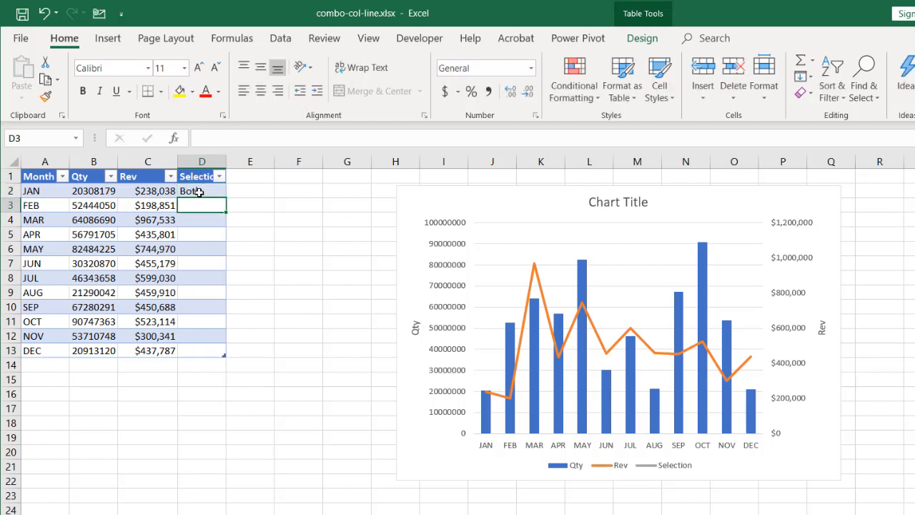
pyautogui.click(206, 191)
pyautogui.moveTo(205, 193); pyautogui.dragTo(194, 350)
pyautogui.hotkey('ctrl', 'd')
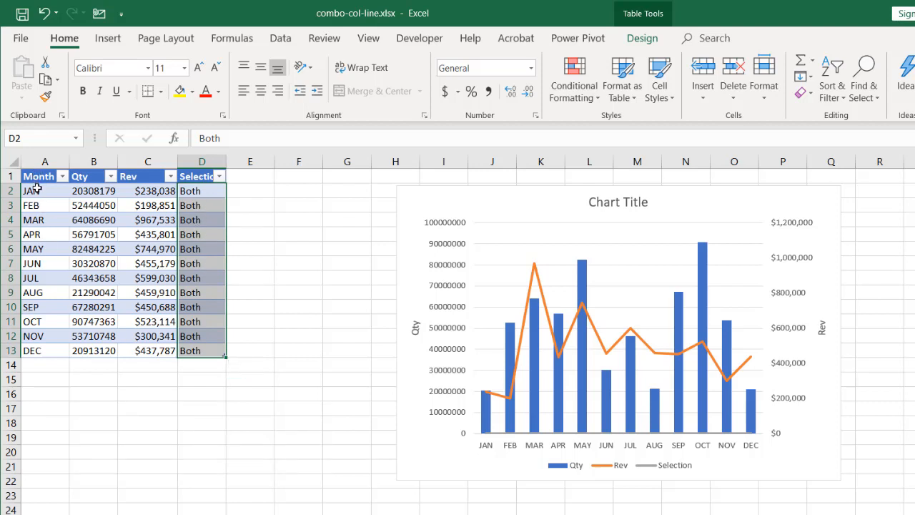
# - Extend the table by copying the months in A2:A13 to A14 and the Qty values in B2:B13 to B14
pyautogui.moveTo(37, 188); pyautogui.dragTo(40, 348)
pyautogui.hotkey('ctrl', 'c')
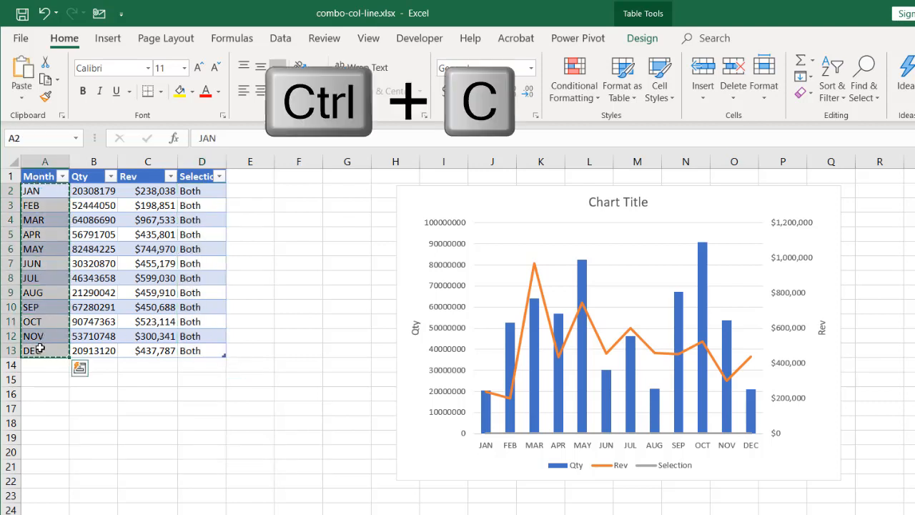
pyautogui.click(37, 365)
pyautogui.hotkey('ctrl', 'v')
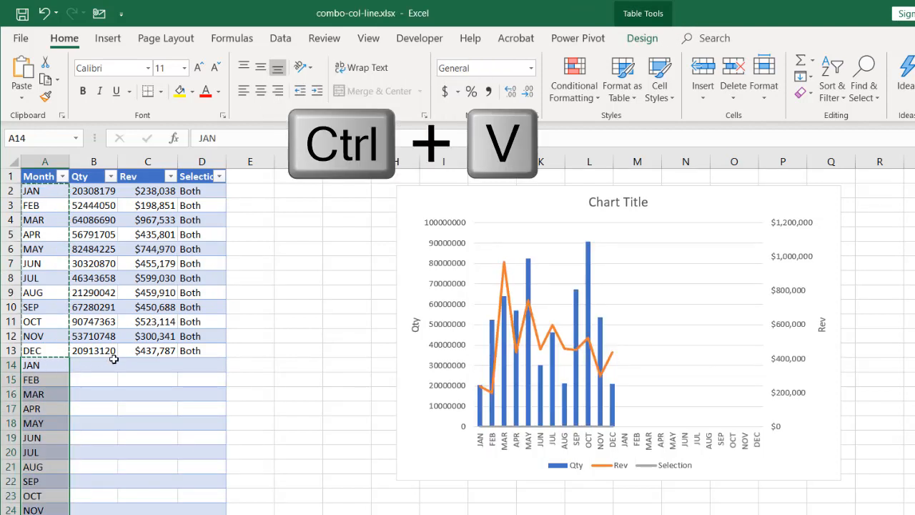
pyautogui.moveTo(87, 189); pyautogui.dragTo(76, 347)
pyautogui.hotkey('ctrl', 'c')
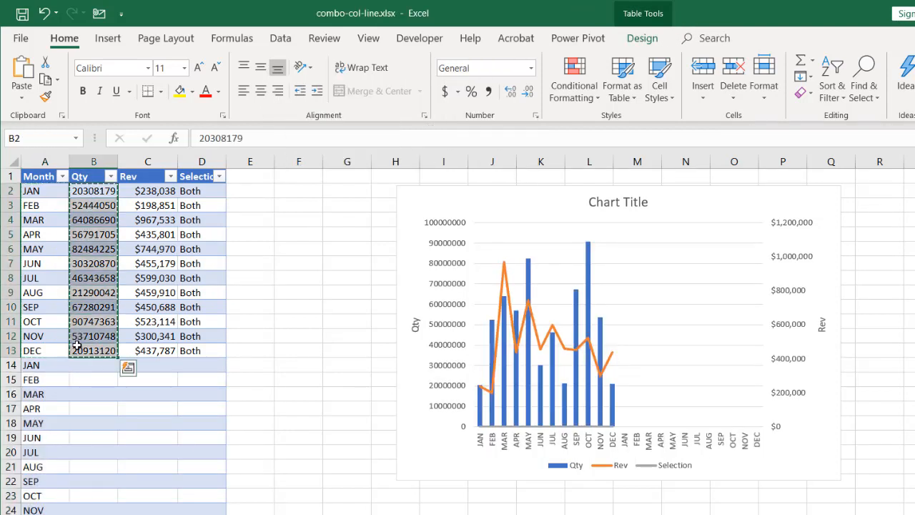
pyautogui.click(95, 363)
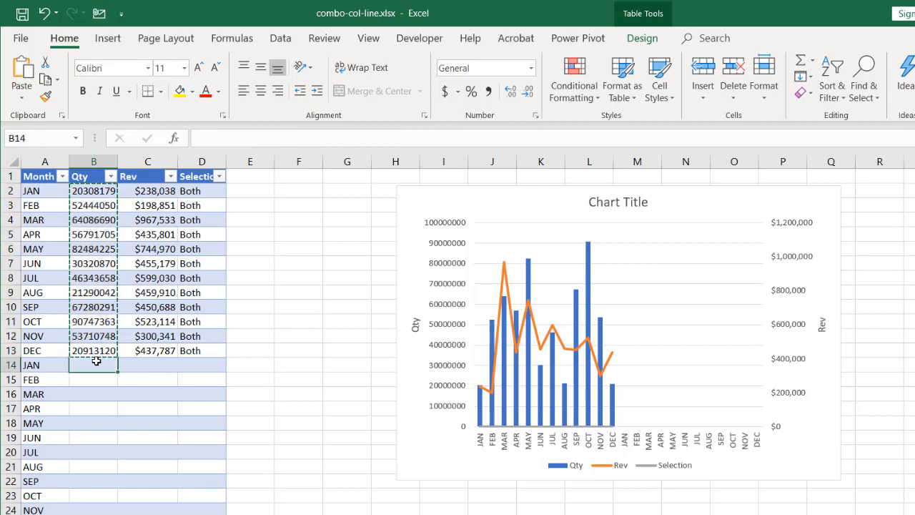
pyautogui.hotkey('ctrl', 'v')
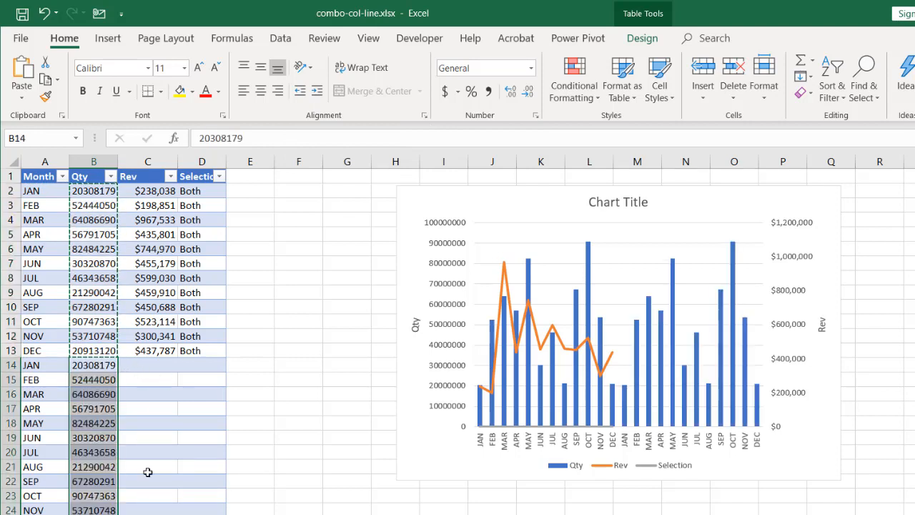
# - Fill the Selection cells D14:D25 with Qty
pyautogui.moveTo(203, 366); pyautogui.dragTo(181, 491)
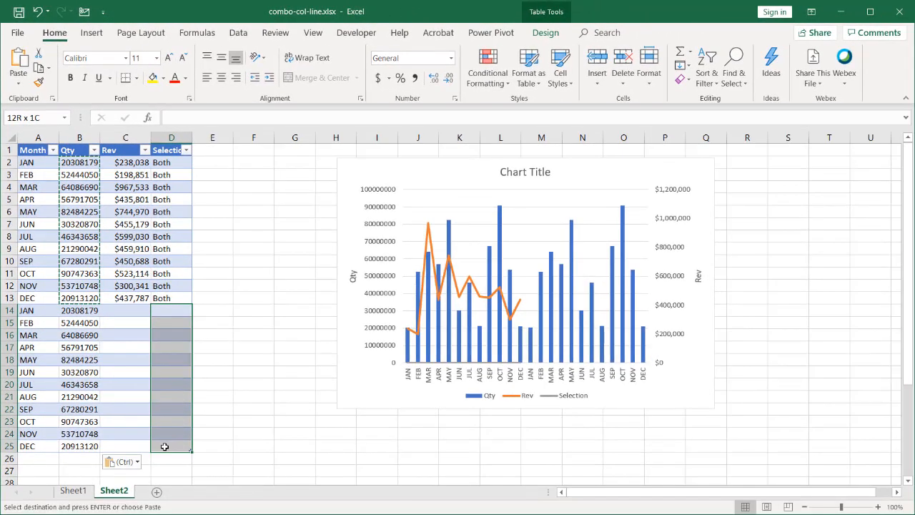
pyautogui.write('Qty')
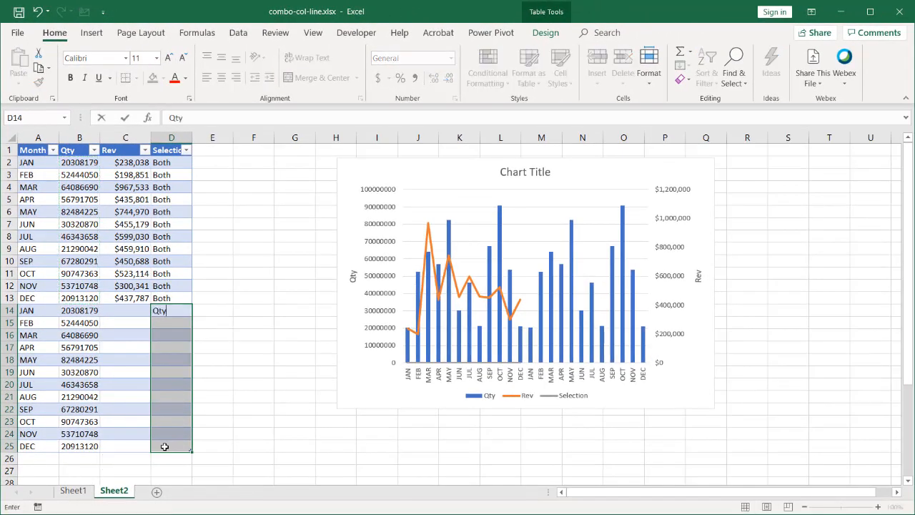
pyautogui.hotkey('ctrl', 'Return')
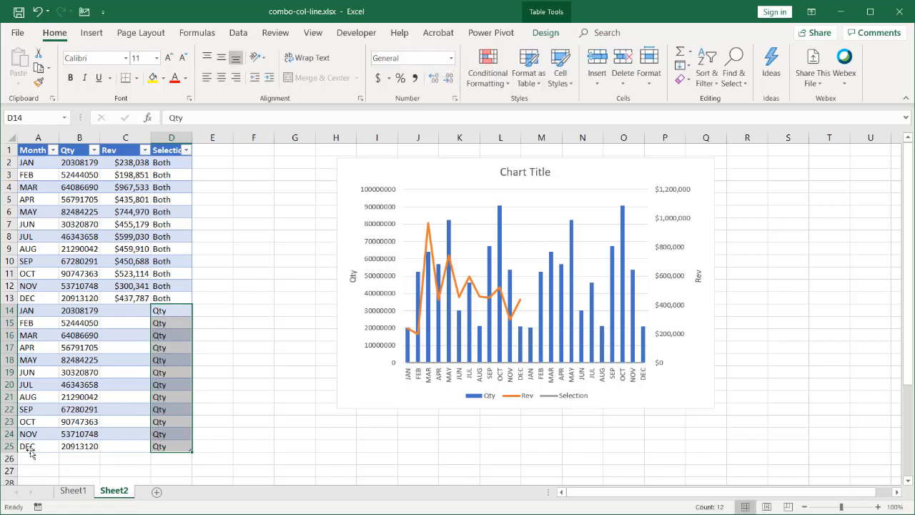
# - Extend the table again by copying the months in A14:A25 to A26 and the Rev values in C2:C13 to C26
pyautogui.moveTo(29, 309); pyautogui.dragTo(36, 448)
pyautogui.hotkey('ctrl', 'c')
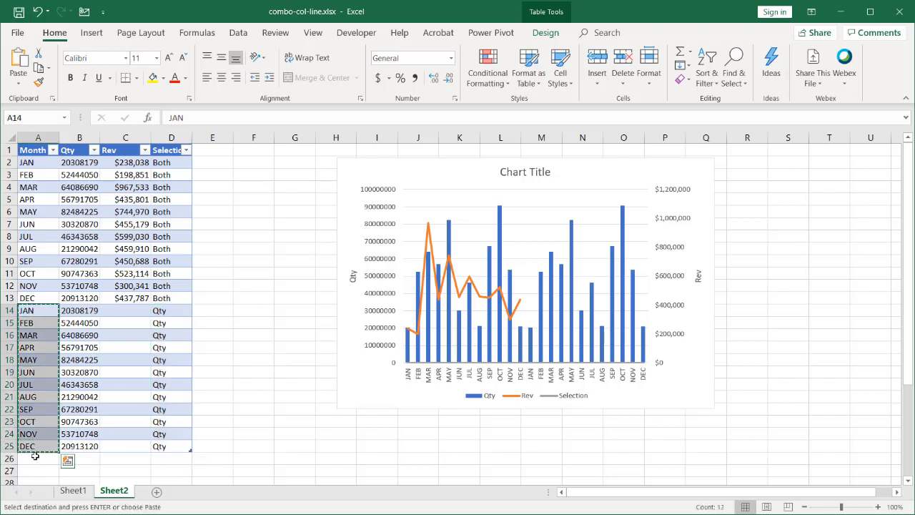
pyautogui.click(35, 456)
pyautogui.hotkey('ctrl', 'v')
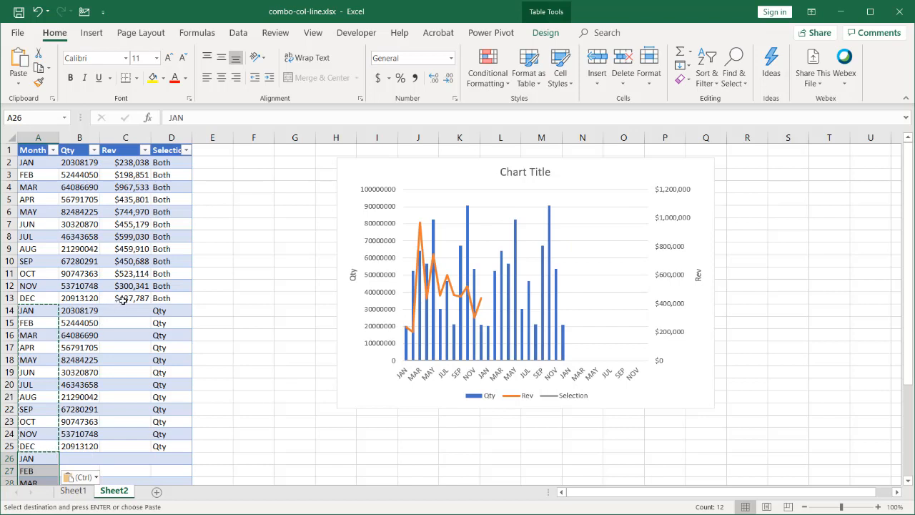
pyautogui.moveTo(128, 163); pyautogui.dragTo(125, 299)
pyautogui.hotkey('ctrl', 'c')
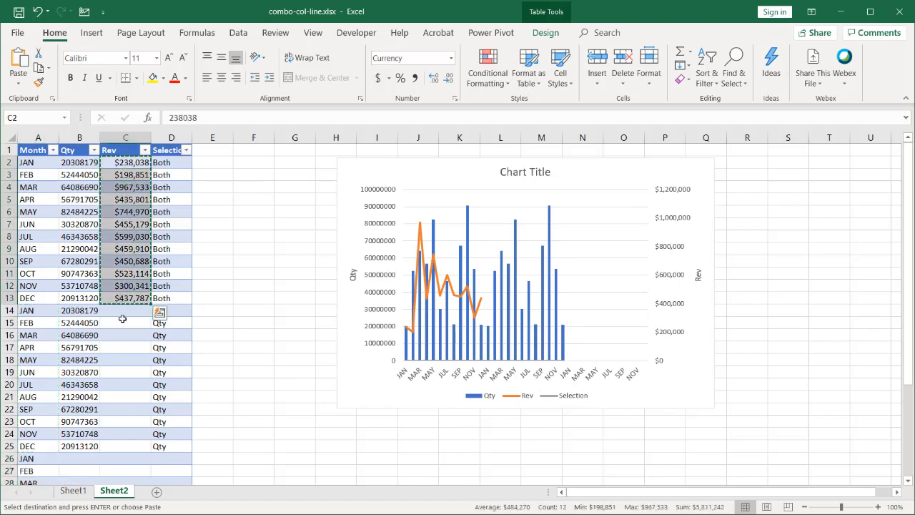
pyautogui.click(122, 459)
pyautogui.hotkey('ctrl', 'v')
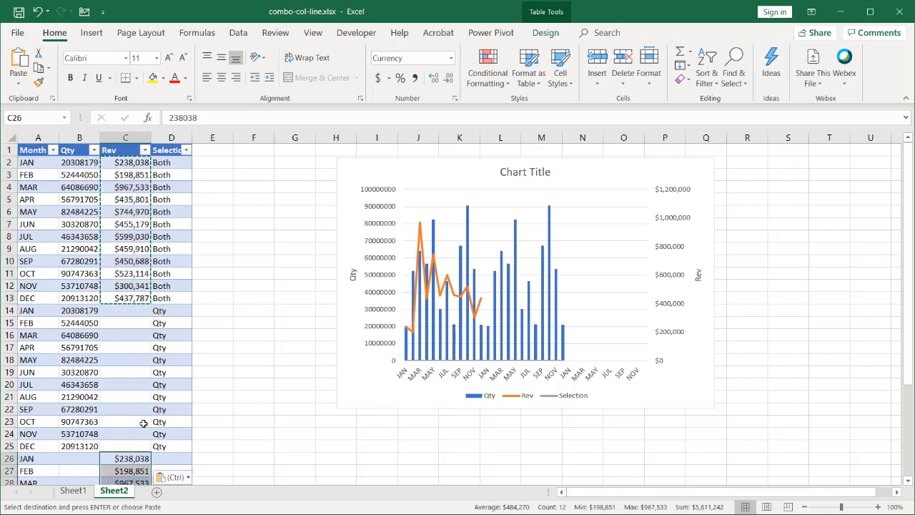
# - Fill the Selection cells D26:D37 with Rev
pyautogui.scroll(-3, 166, 370)
pyautogui.moveTo(168, 347); pyautogui.dragTo(172, 465)
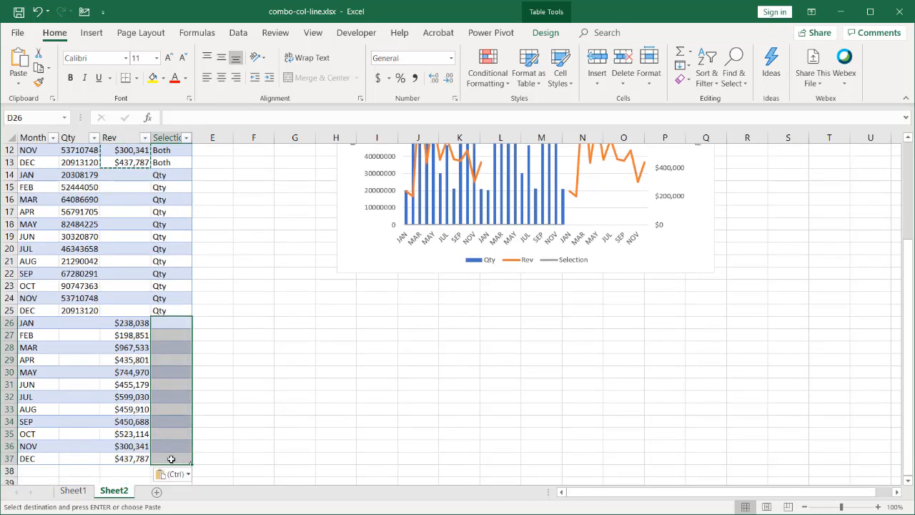
pyautogui.write('R')
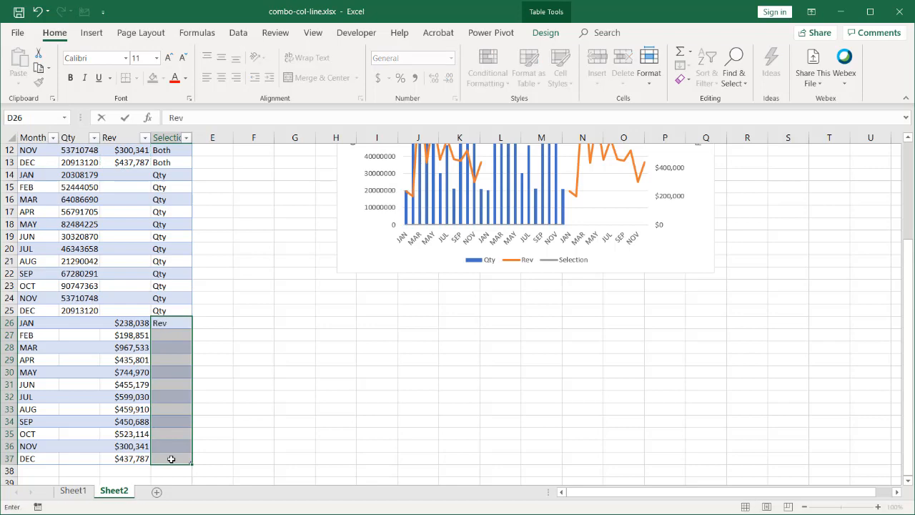
pyautogui.write('ev')
pyautogui.hotkey('ctrl', 'Return')
pyautogui.scroll(4, 245, 418)
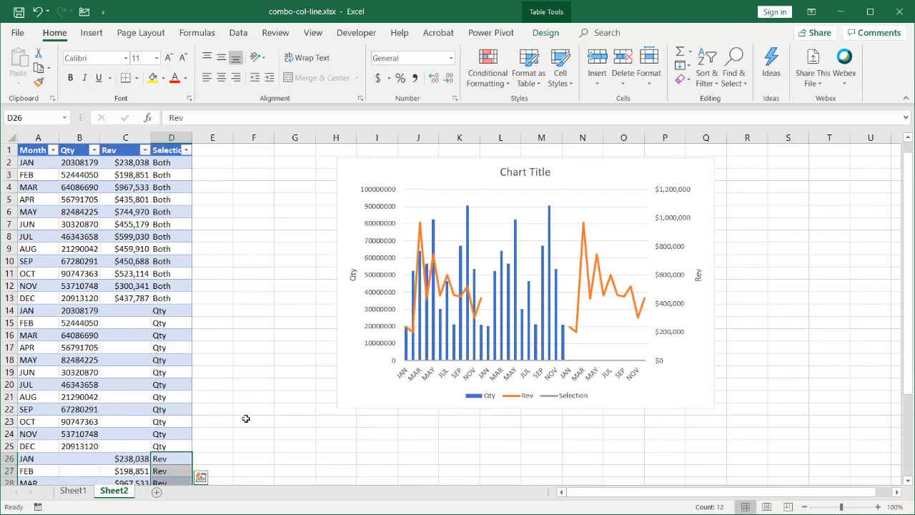
# - Insert a slicer for the table's Selection column
pyautogui.click(126, 322)
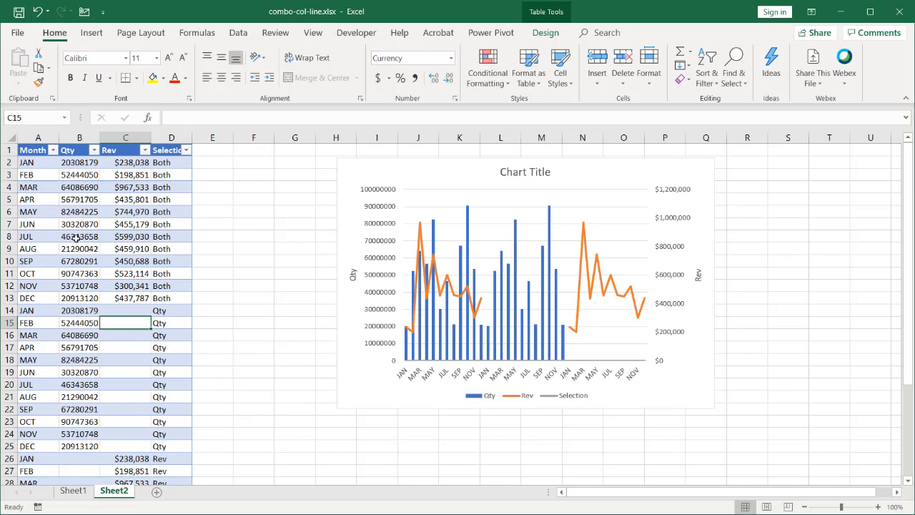
pyautogui.click(92, 32)
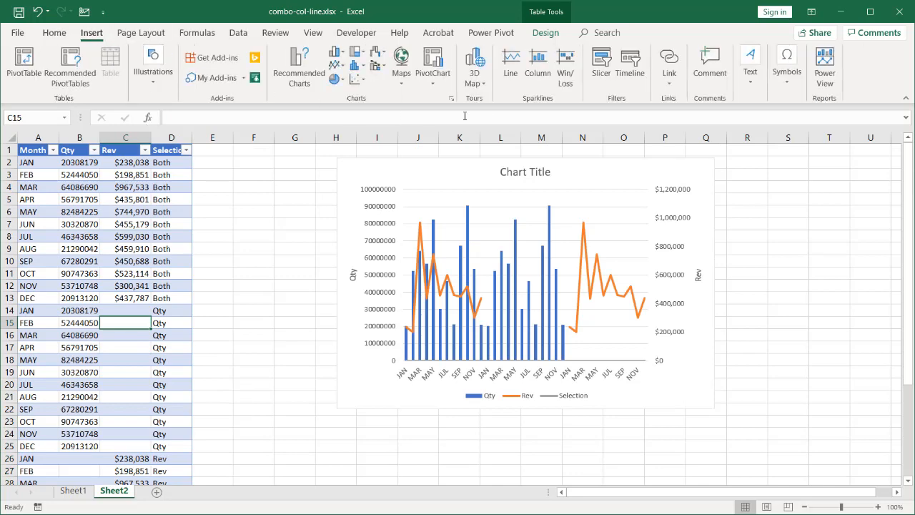
pyautogui.click(602, 72)
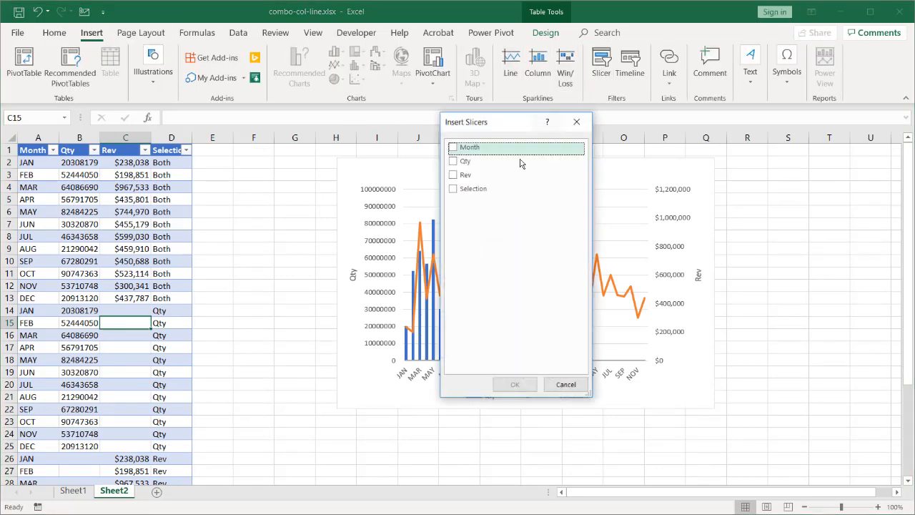
pyautogui.click(456, 189)
pyautogui.click(519, 385)
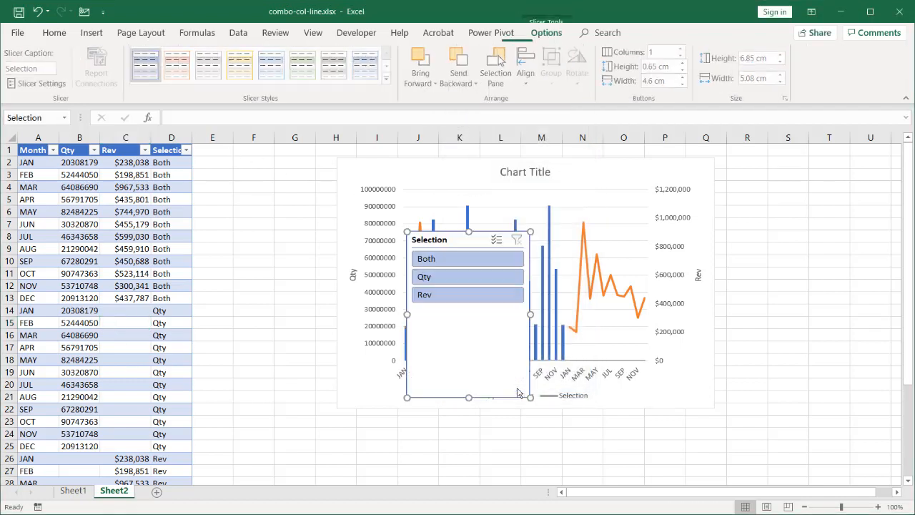
# - Shrink the slicer to about 3.81 by 3.2 cm, place it beside the table, and move the chart clear of it
pyautogui.moveTo(527, 398); pyautogui.dragTo(489, 323)
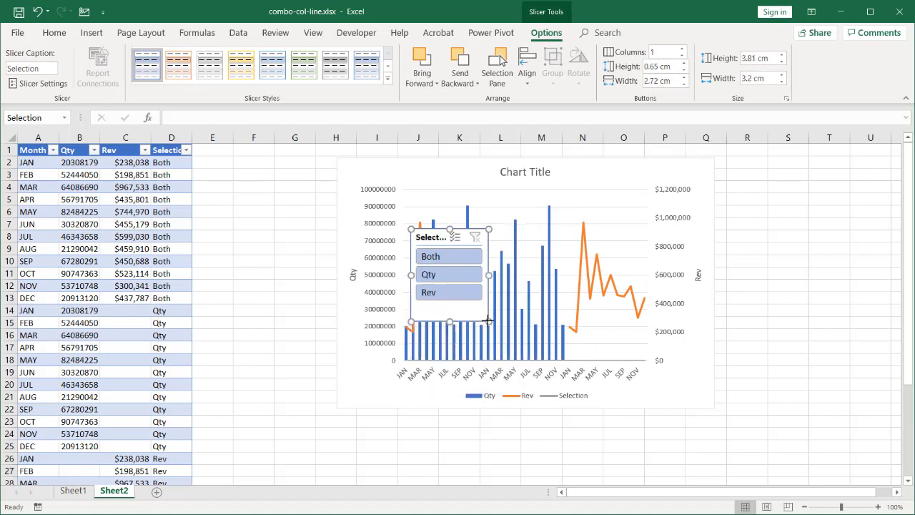
pyautogui.moveTo(425, 232); pyautogui.dragTo(245, 168)
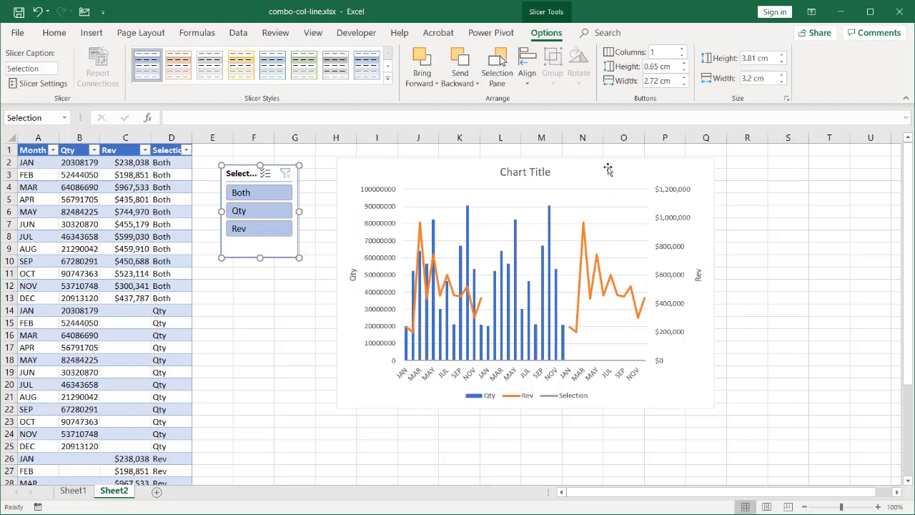
pyautogui.moveTo(606, 162); pyautogui.dragTo(660, 225)
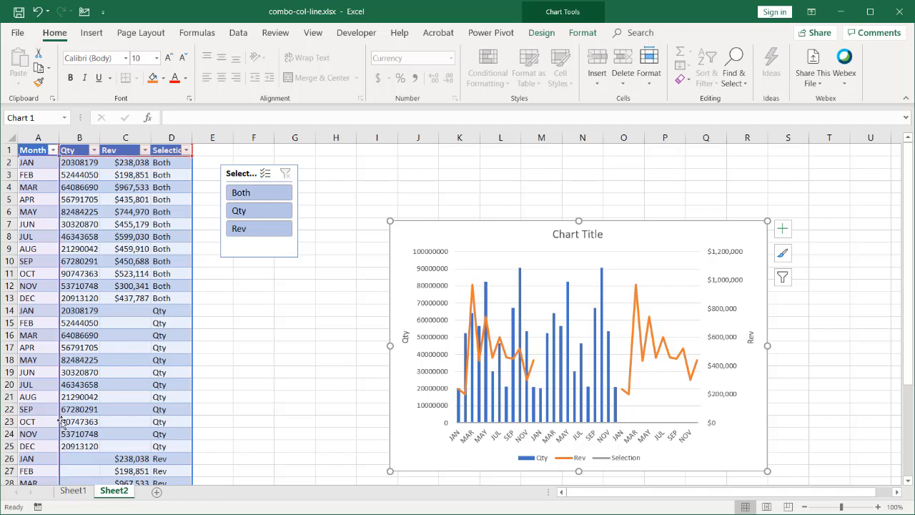
# - Filter the table to Both with the slicer and enlarge the chart to span about rows 5 to 50
pyautogui.click(240, 193)
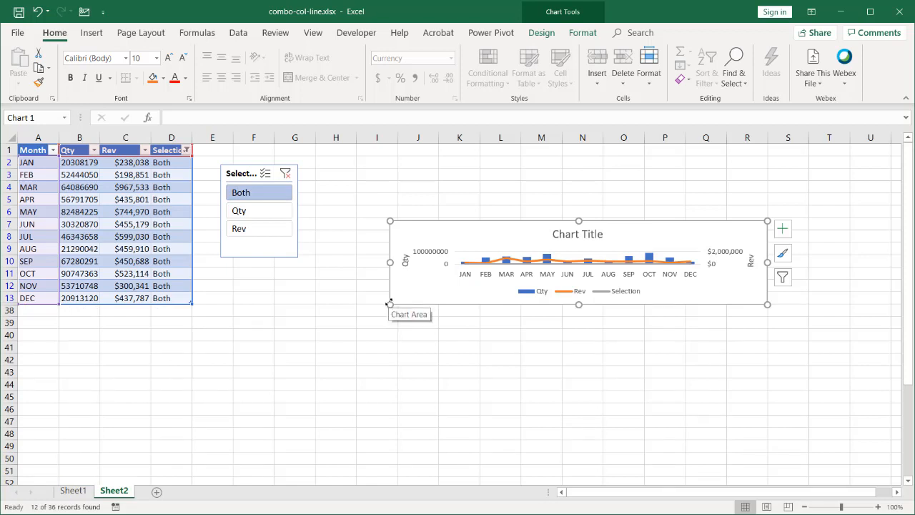
pyautogui.moveTo(388, 303); pyautogui.dragTo(353, 461)
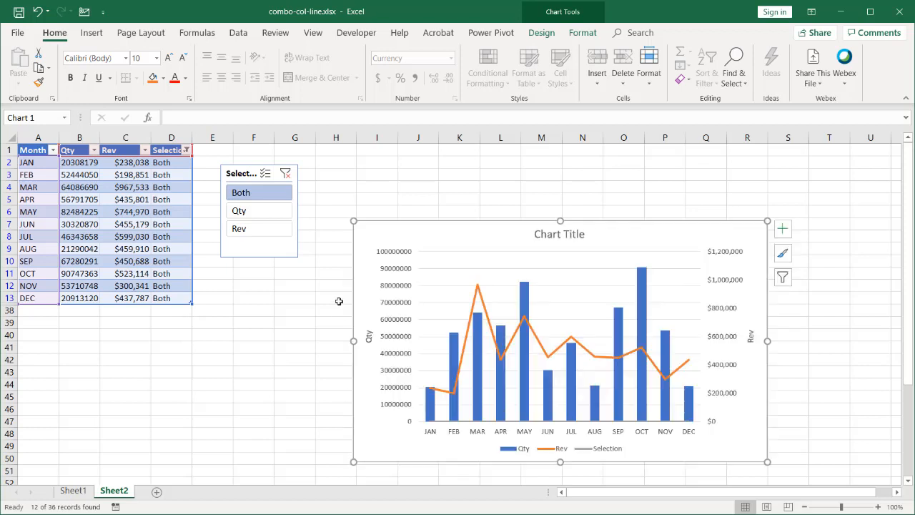
pyautogui.moveTo(352, 220); pyautogui.dragTo(336, 196)
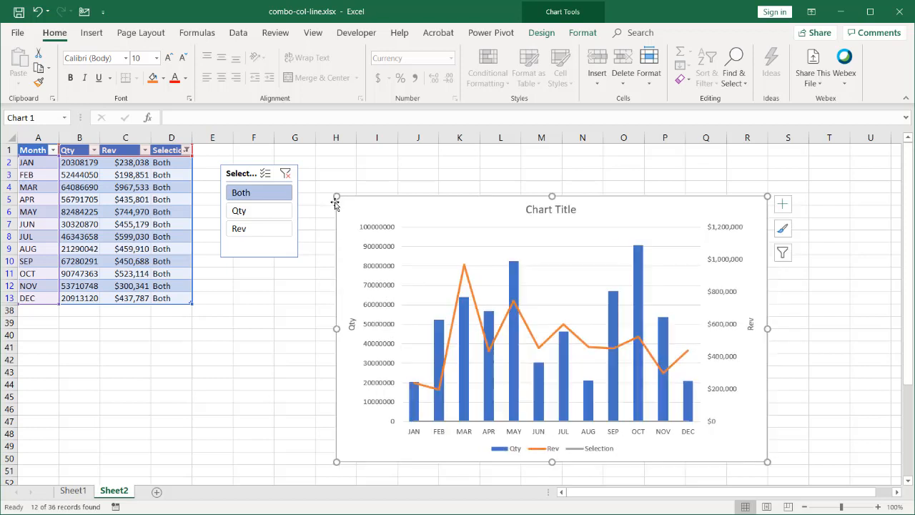
# - Set the chart's properties to Don't move or size with cells, and move the chart up to about row 3
pyautogui.rightClick(335, 205)
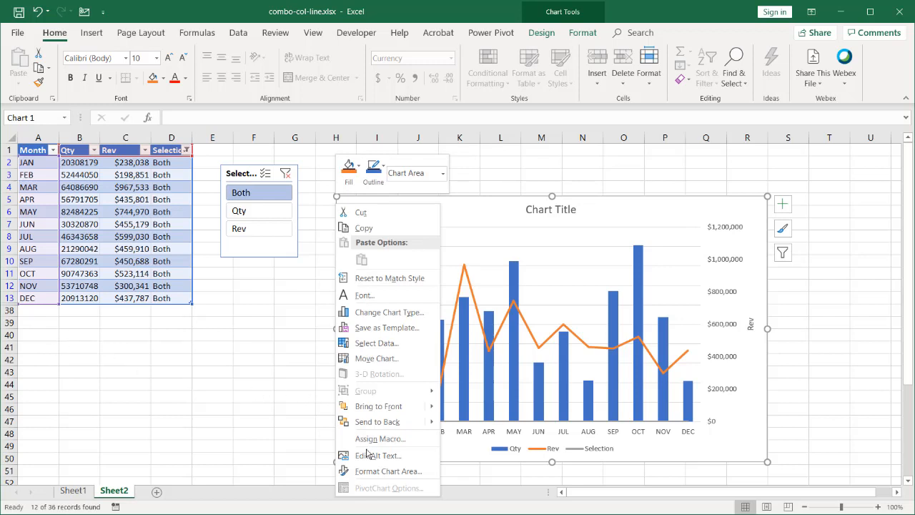
pyautogui.click(378, 471)
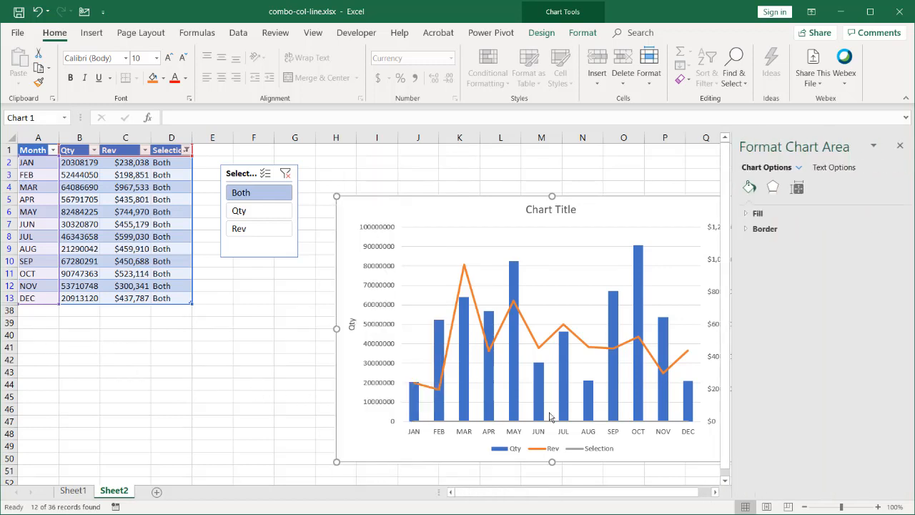
pyautogui.click(798, 188)
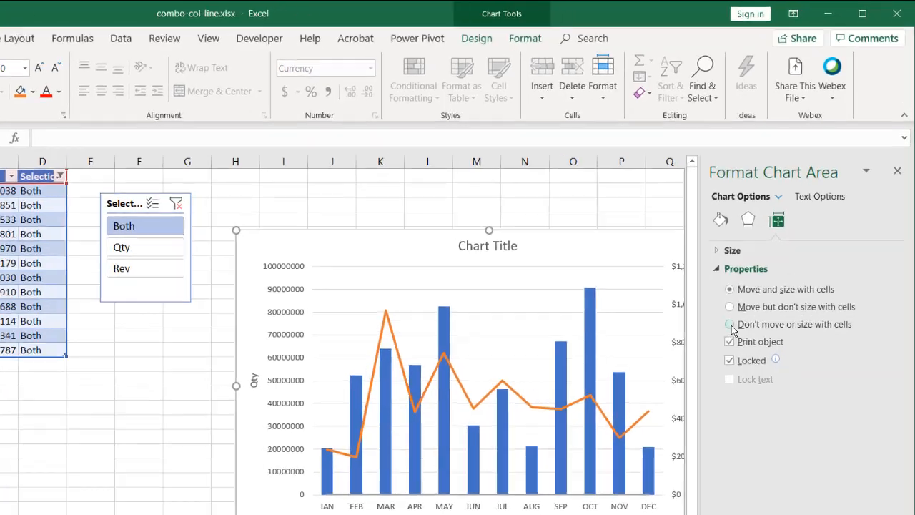
pyautogui.click(758, 276)
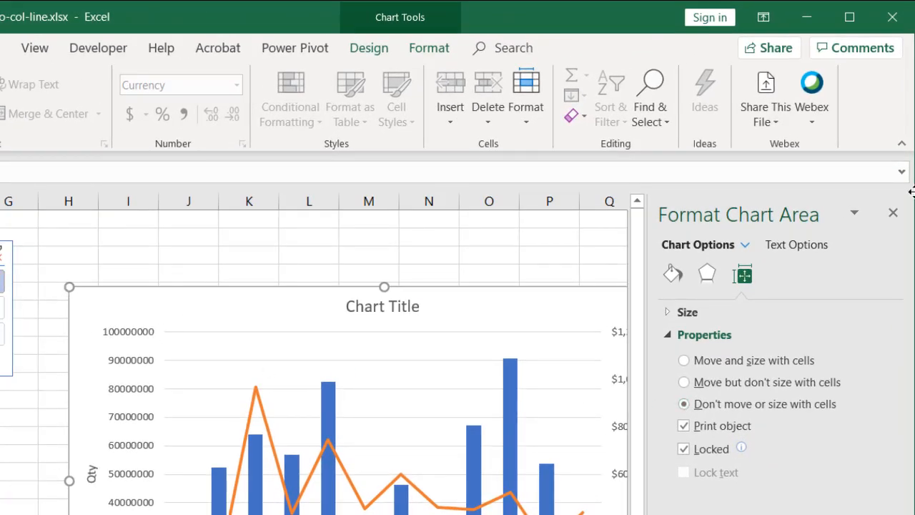
pyautogui.click(893, 213)
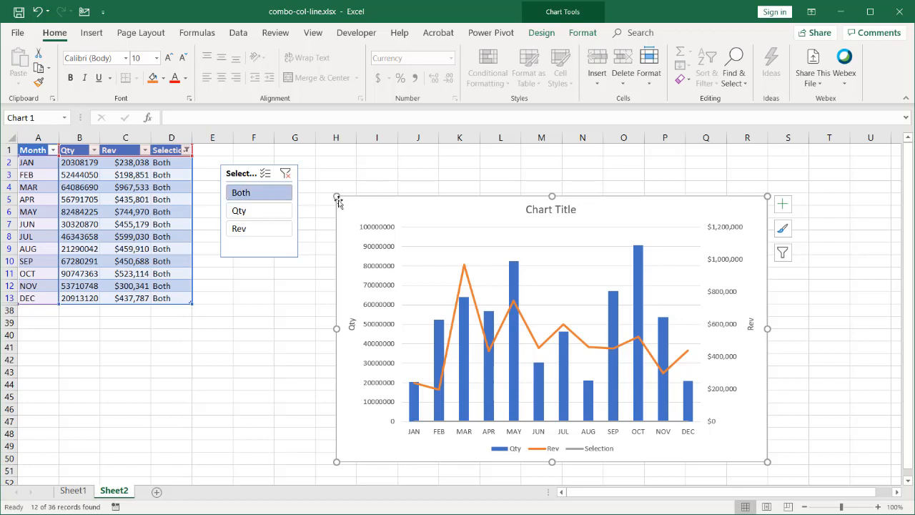
pyautogui.moveTo(362, 198); pyautogui.dragTo(374, 166)
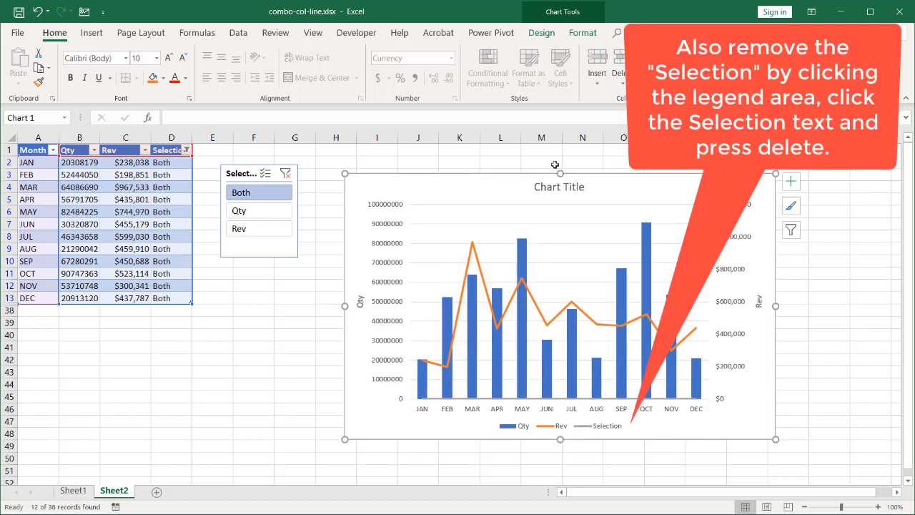
# - Switch the slicer to Qty and to Rev to test the chart, and inspect the cell link of the Qty axis title
pyautogui.click(277, 214)
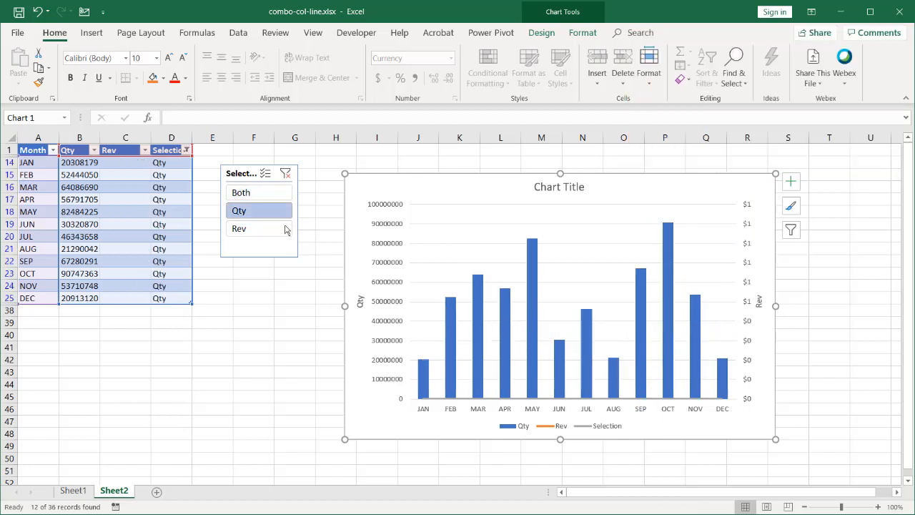
pyautogui.click(263, 233)
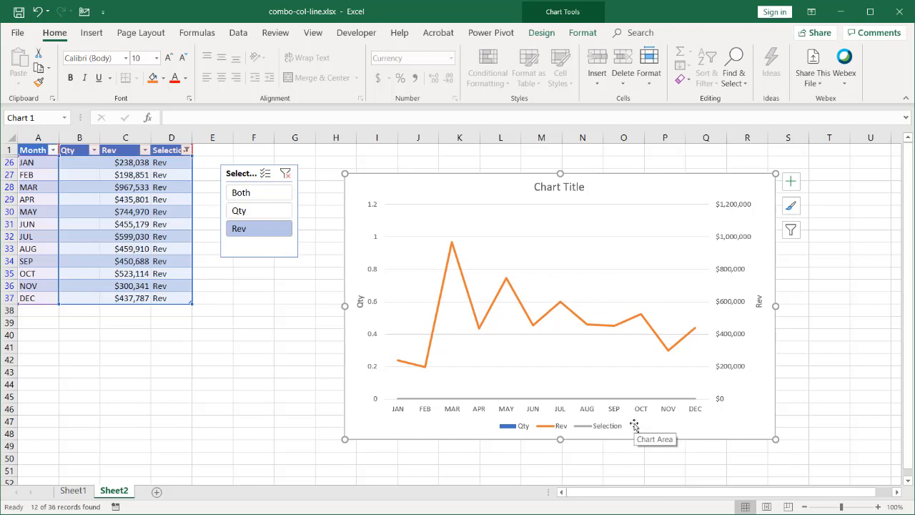
pyautogui.click(359, 300)
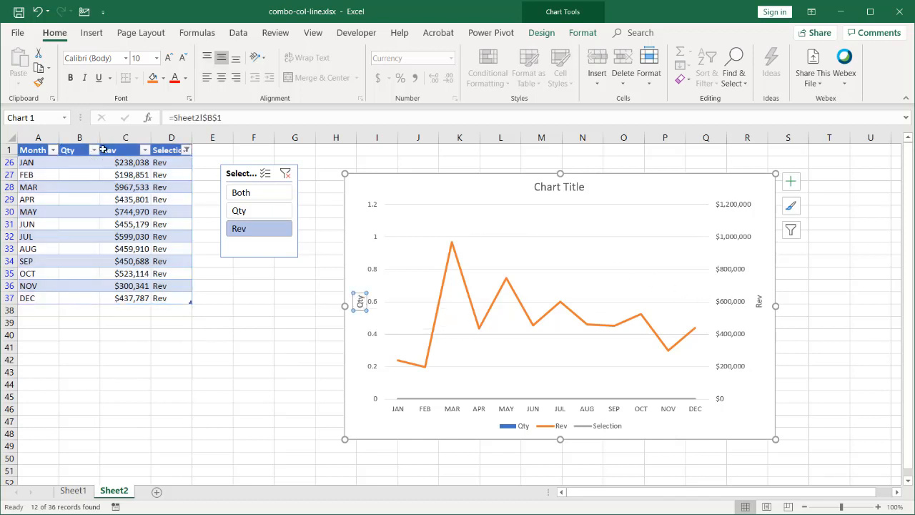
# - Rename the Rev column header in C1 as Amt
pyautogui.click(112, 150)
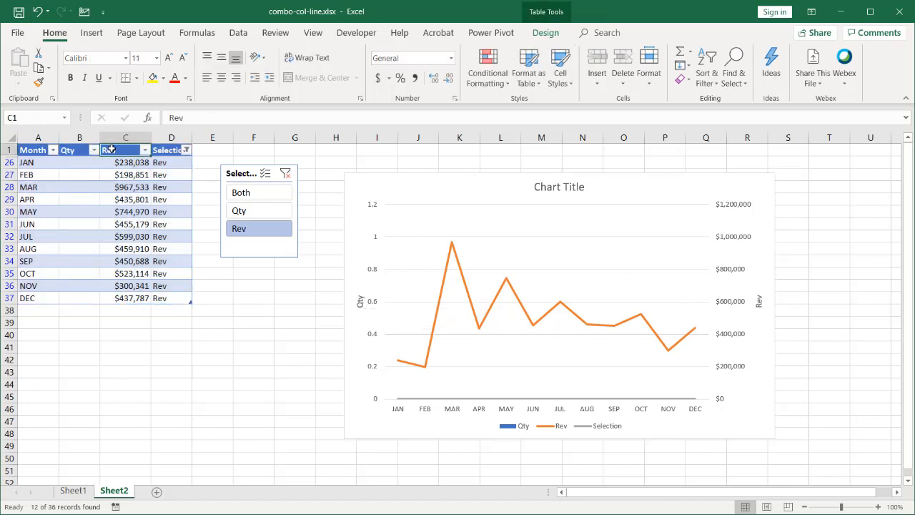
pyautogui.write('Amt')
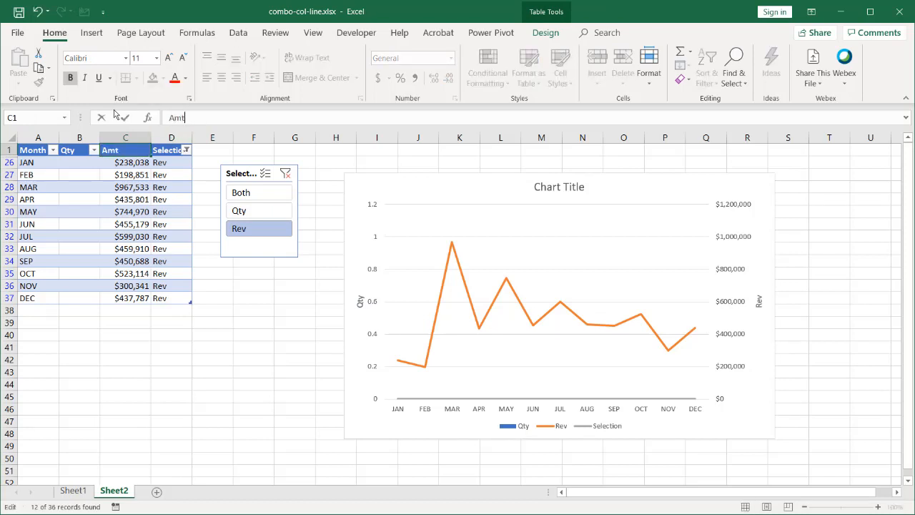
pyautogui.press('Return')
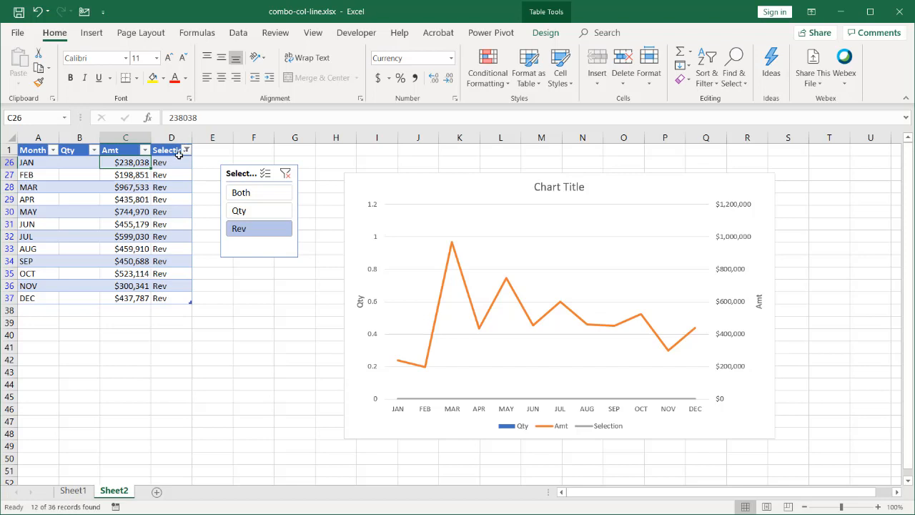
# - Clear the Selection slicer's filter so all table rows are included
pyautogui.click(185, 150)
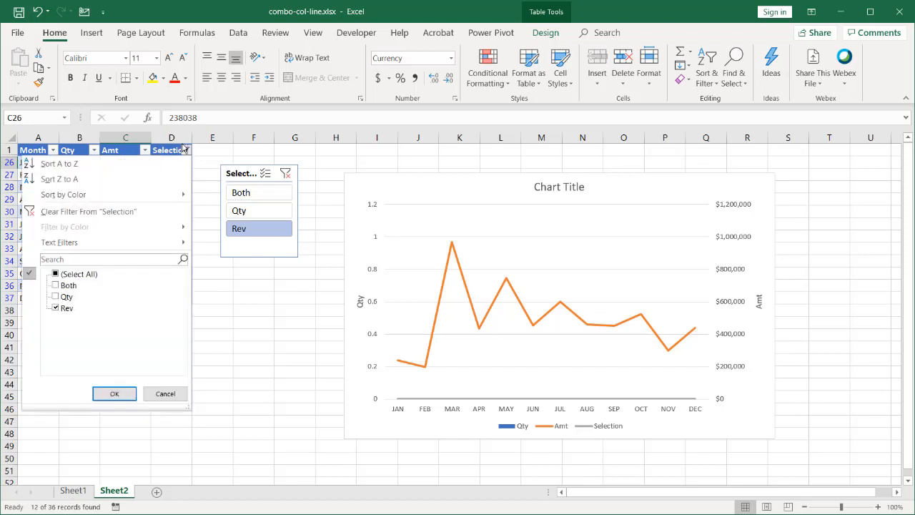
pyautogui.click(285, 174)
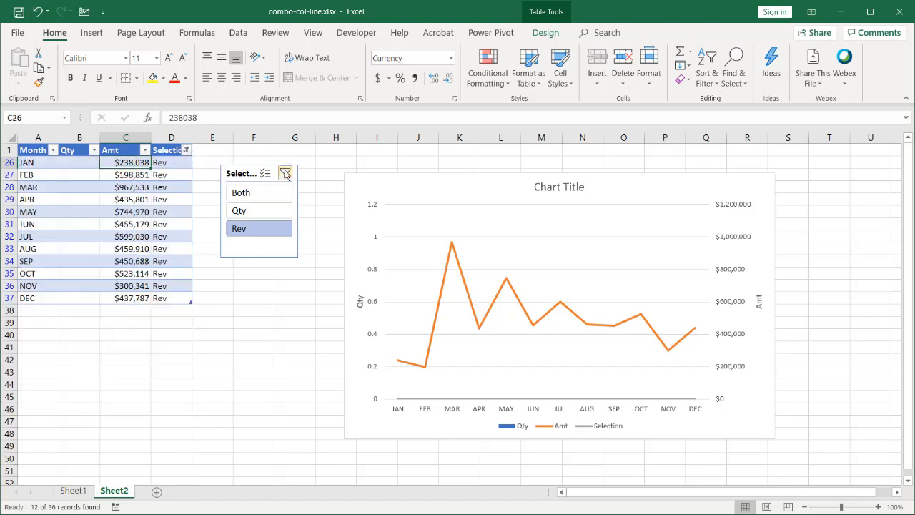
pyautogui.click(286, 173)
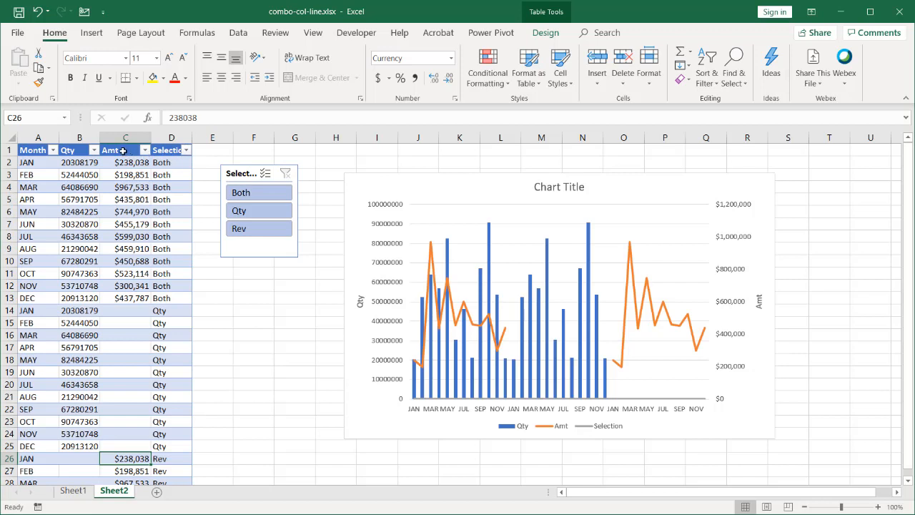
# - Change the column header in C1 back to Rev
pyautogui.click(123, 151)
pyautogui.write('Rev')
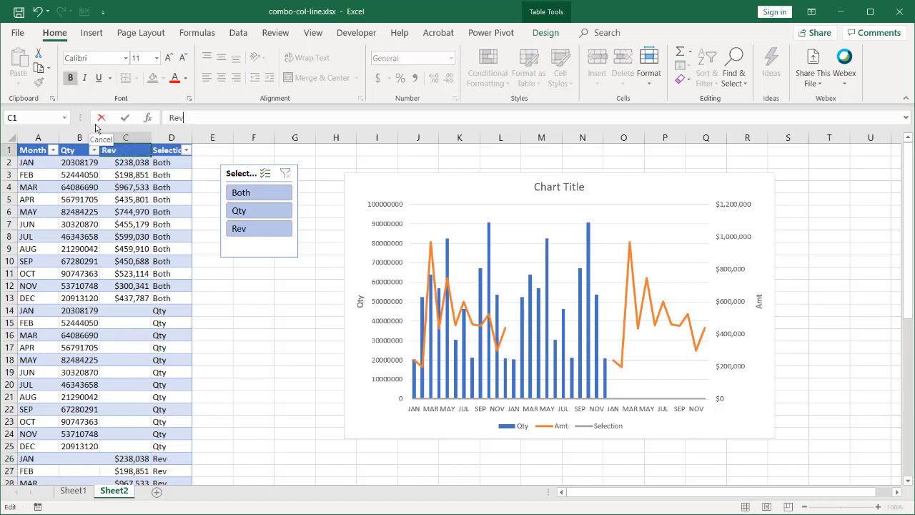
pyautogui.press('Return')
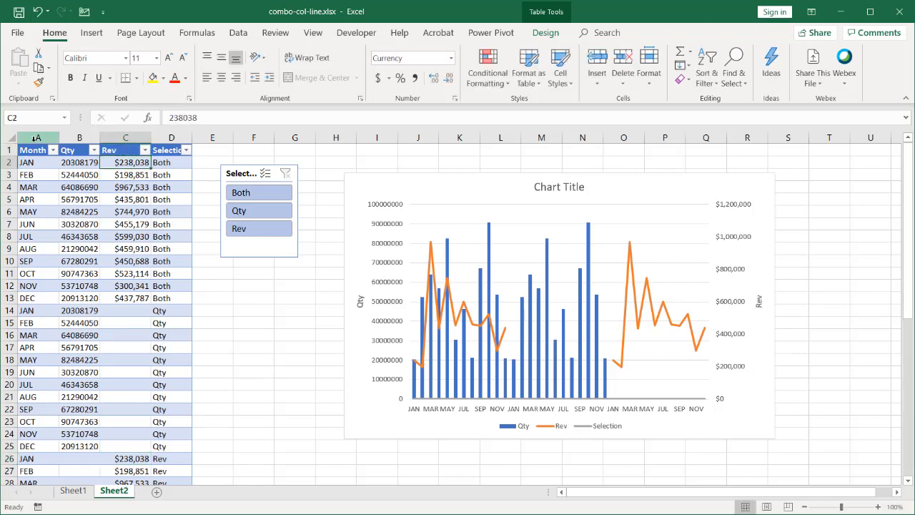
# - Replace all occurrences of Rev with Amt in columns A to D
pyautogui.moveTo(36, 138); pyautogui.dragTo(161, 129)
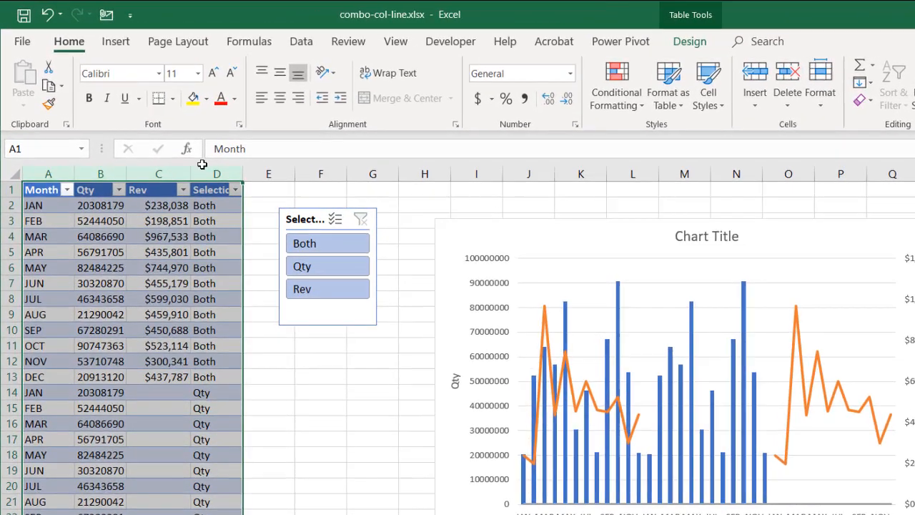
pyautogui.hotkey('ctrl', 'f')
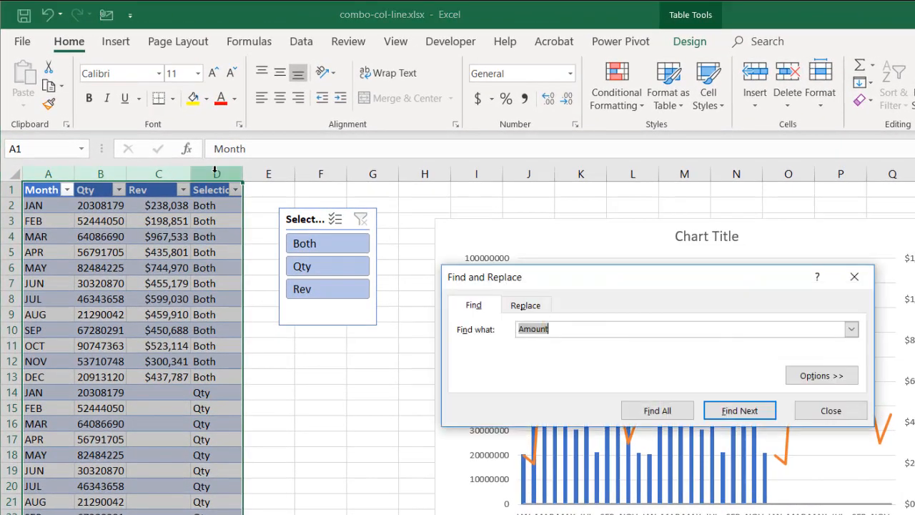
pyautogui.click(536, 308)
pyautogui.moveTo(564, 329); pyautogui.dragTo(486, 332)
pyautogui.write('Rev')
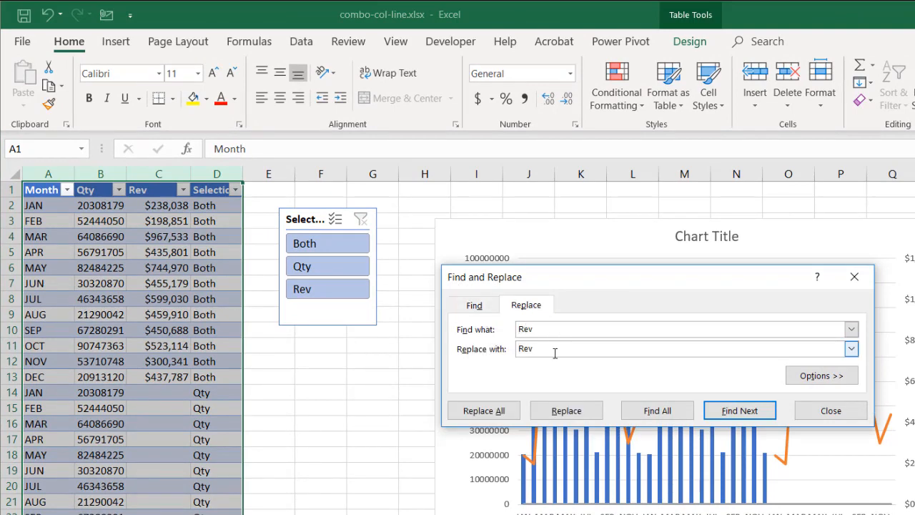
pyautogui.press('Tab')
pyautogui.write('A')
pyautogui.click(479, 410)
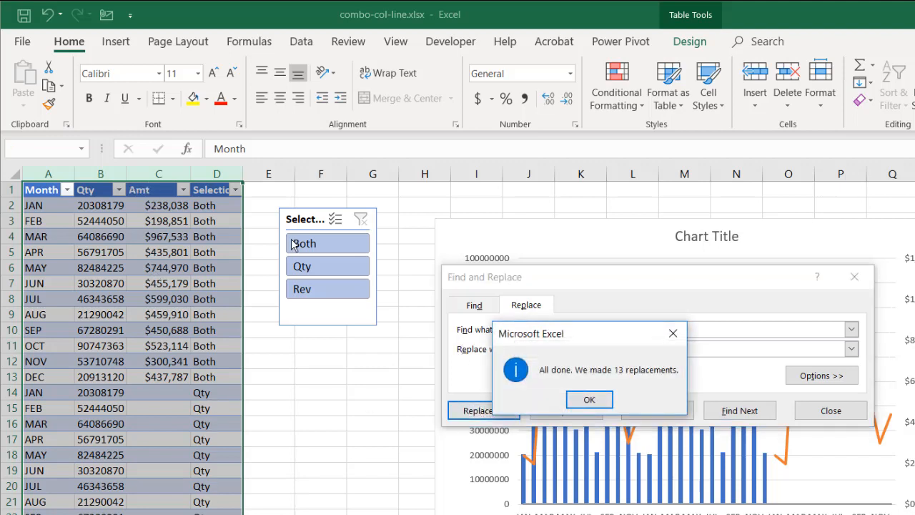
pyautogui.click(589, 399)
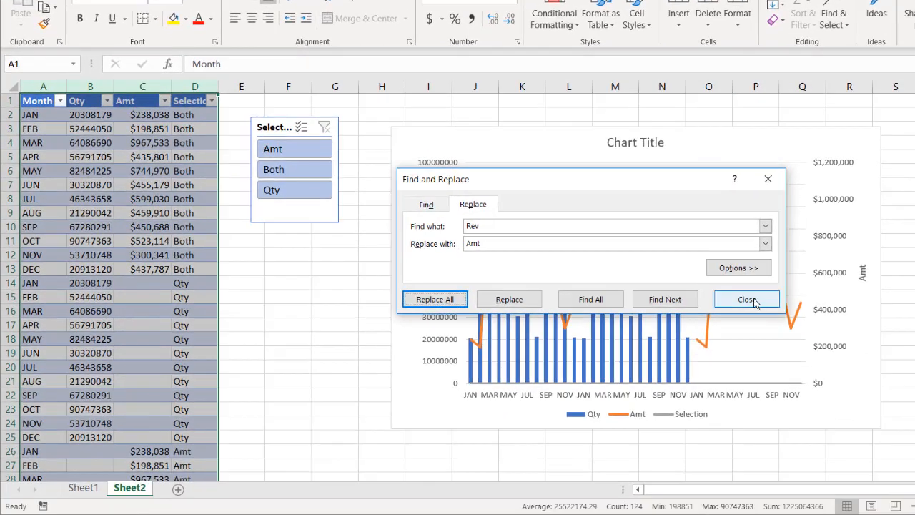
pyautogui.click(754, 302)
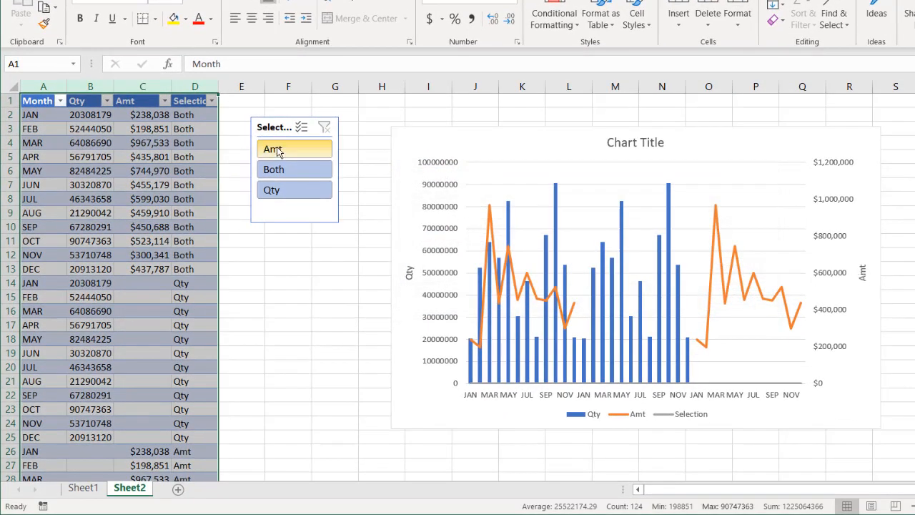
# - Move the Selection slicer down to start at about row 5, and select the chart title
pyautogui.click(639, 145)
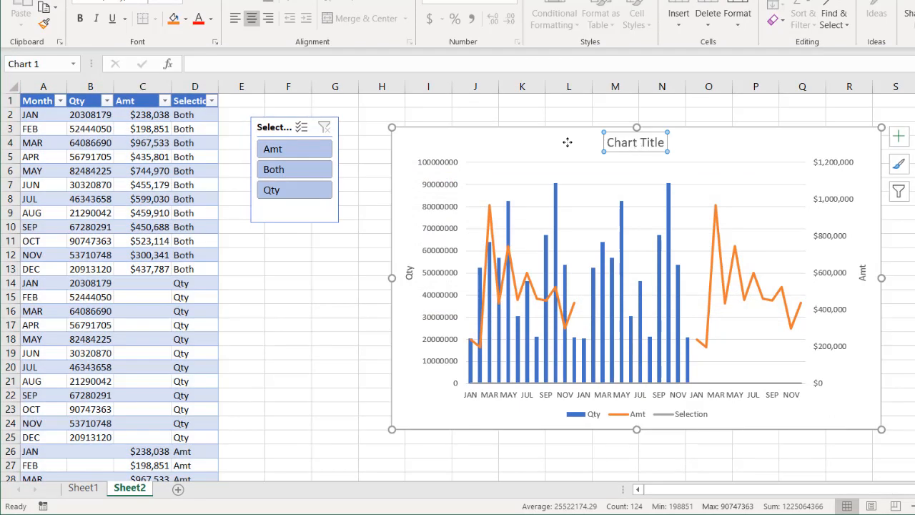
pyautogui.moveTo(291, 127); pyautogui.dragTo(299, 168)
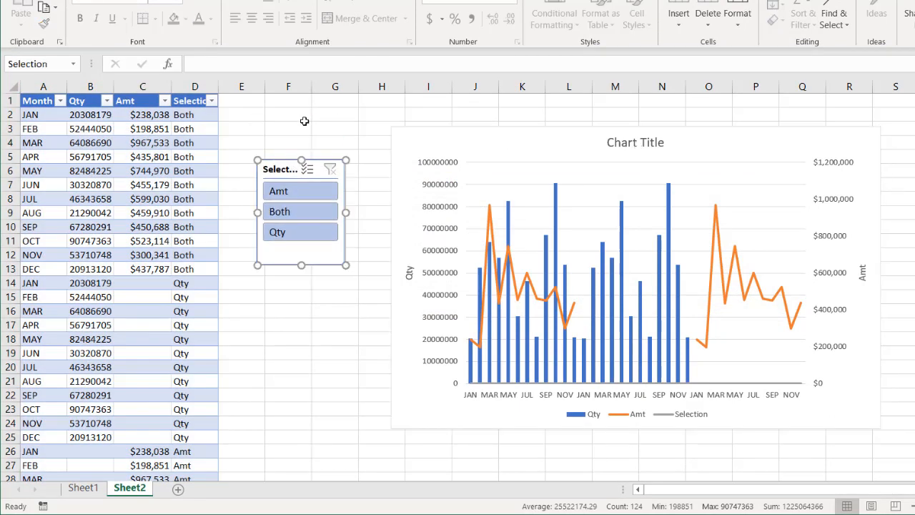
pyautogui.click(634, 143)
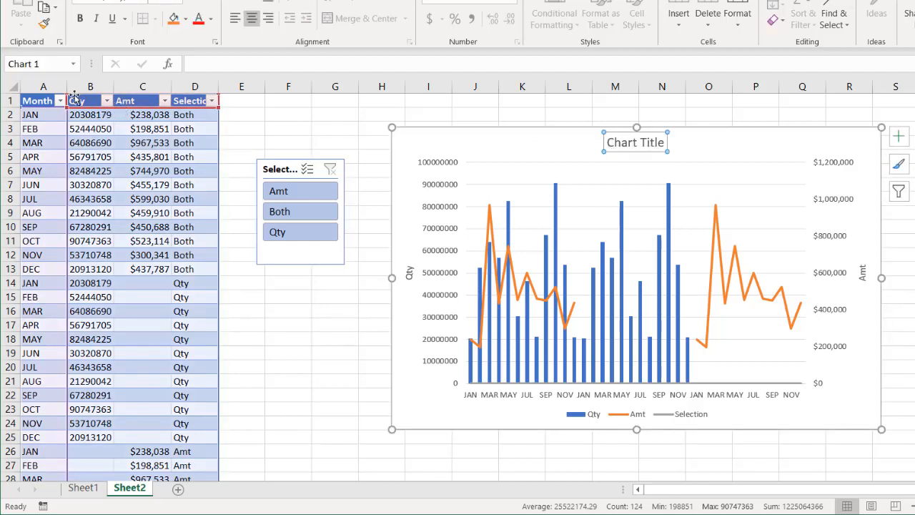
# - Begin a chart title formula in cell F1 with ="Analysis of "&
pyautogui.click(282, 101)
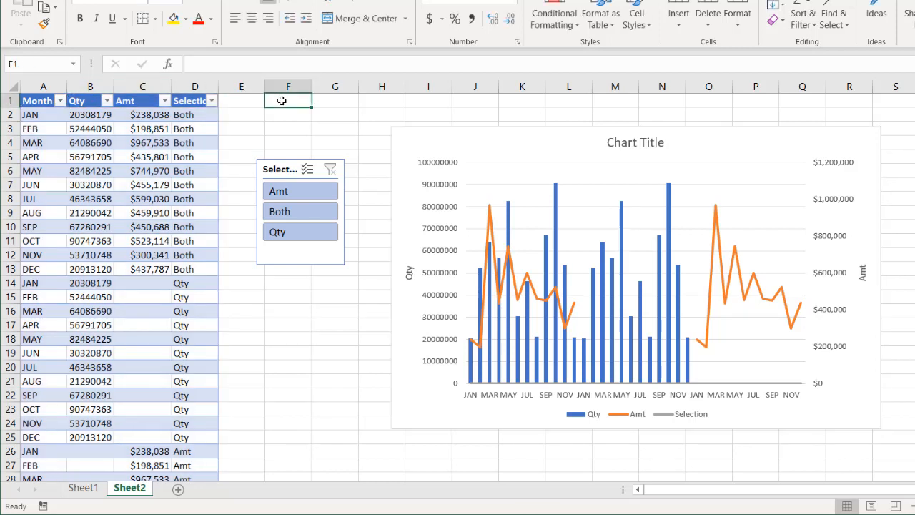
pyautogui.write('=')
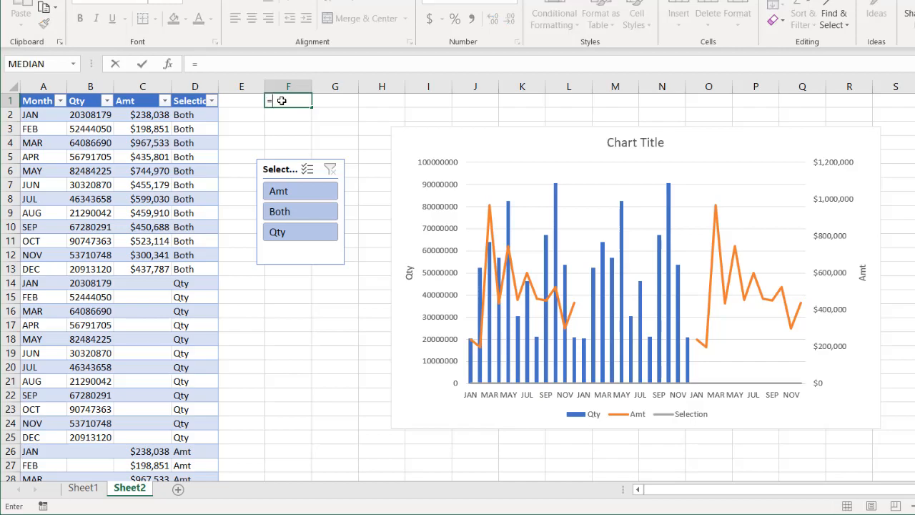
pyautogui.write('"Act')
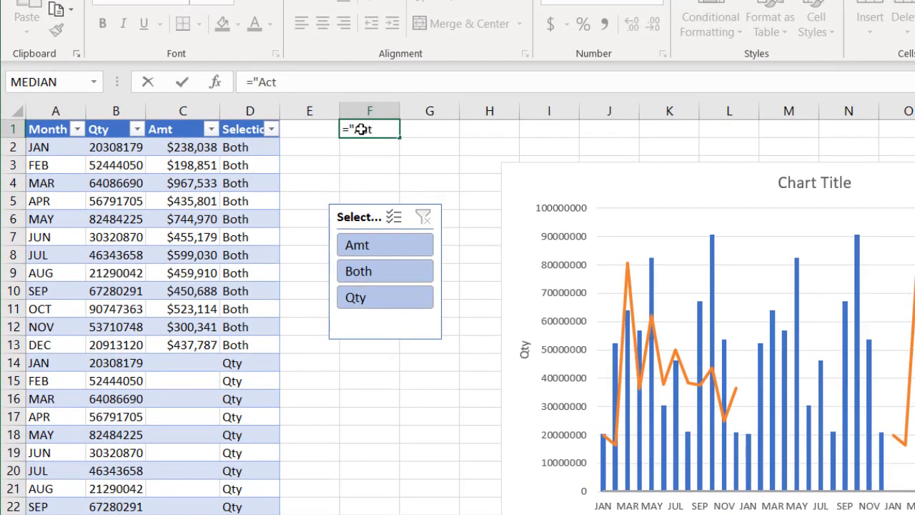
pyautogui.press('BackSpace')
pyautogui.press('BackSpace')
pyautogui.press('BackSpace')
pyautogui.write('ana')
pyautogui.press('BackSpace')
pyautogui.press('BackSpace')
pyautogui.press('BackSpace')
pyautogui.write('Analysis')
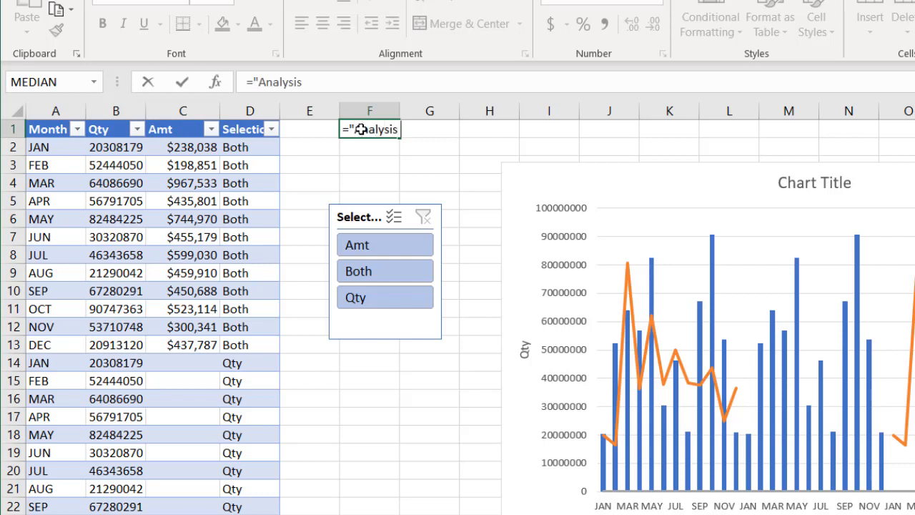
pyautogui.write(' of "&')
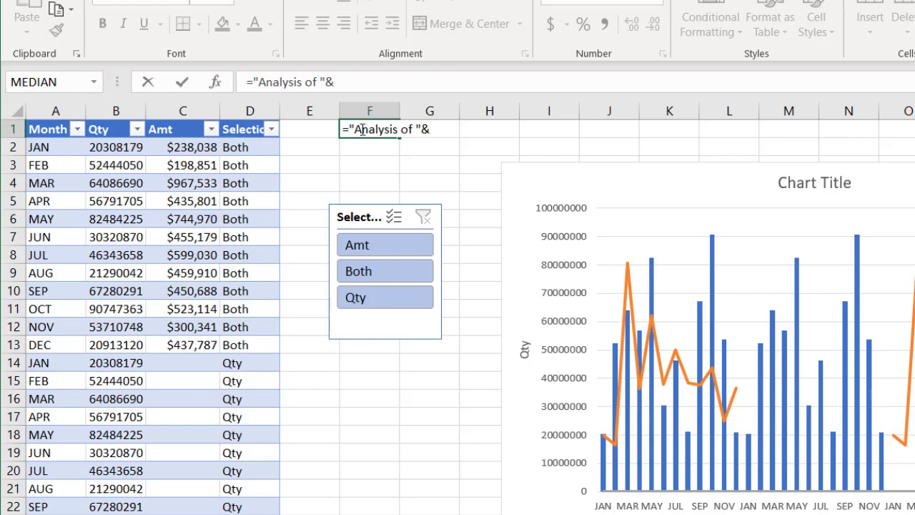
# - Complete the title formula in F1 as ="Analysis of "&B1&" vs "&C1
pyautogui.click(102, 130)
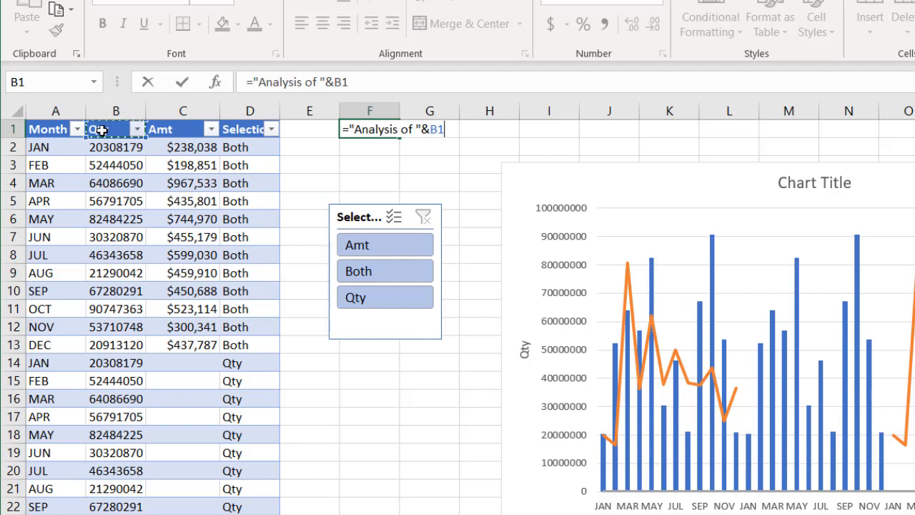
pyautogui.write('&')
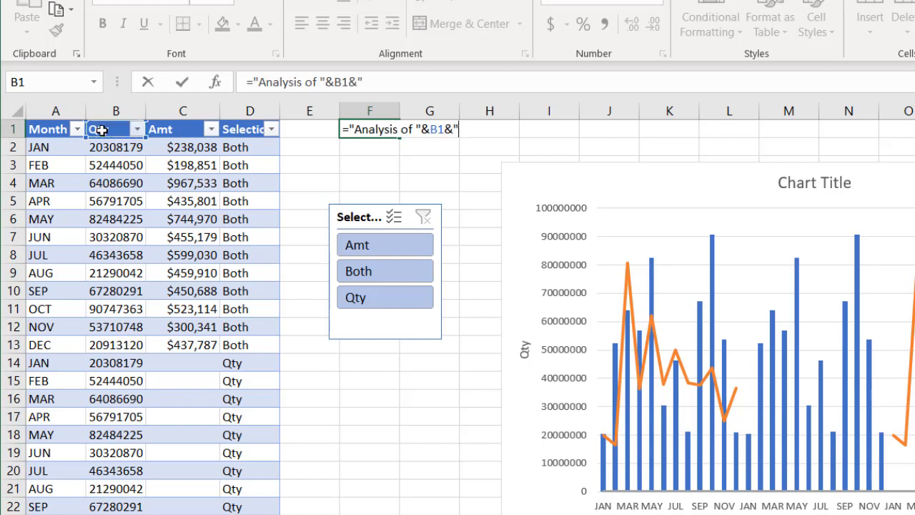
pyautogui.write('" vs "&')
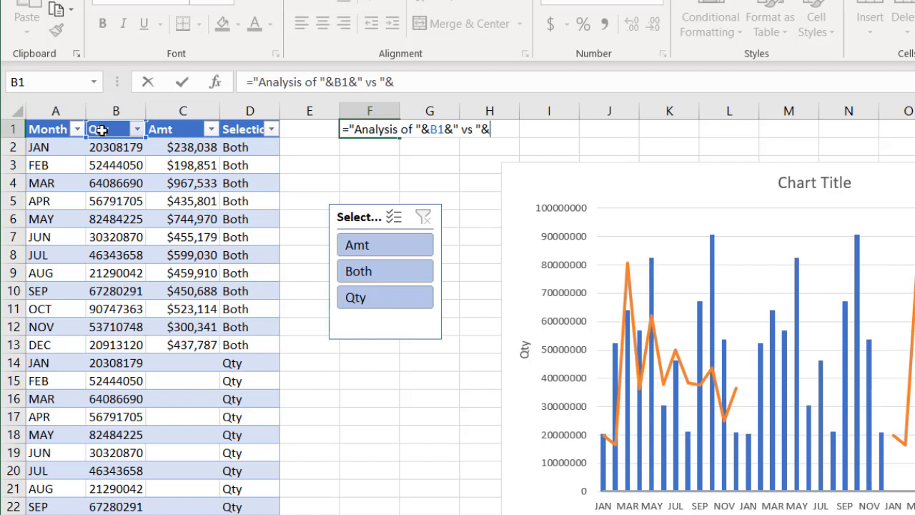
pyautogui.click(169, 130)
pyautogui.press('Return')
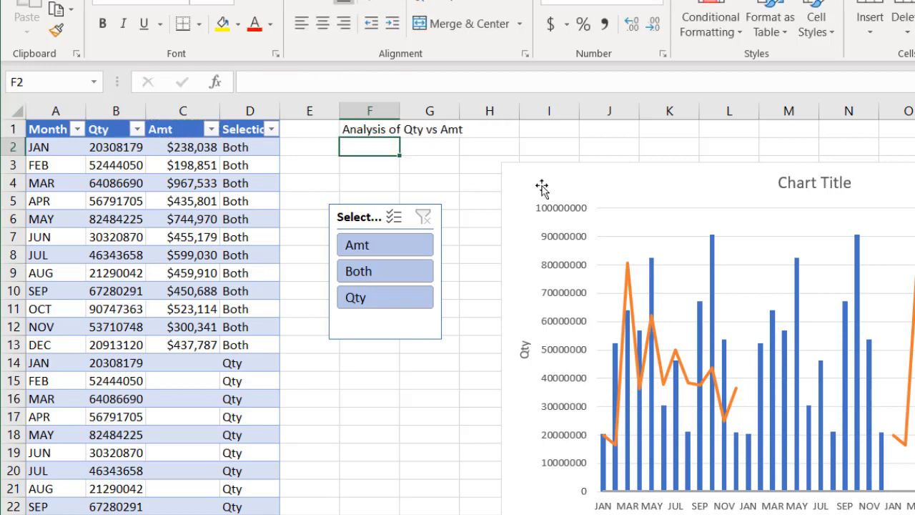
# - Link the chart title to cell F1 with the reference =Sheet2!$F$1
pyautogui.click(804, 189)
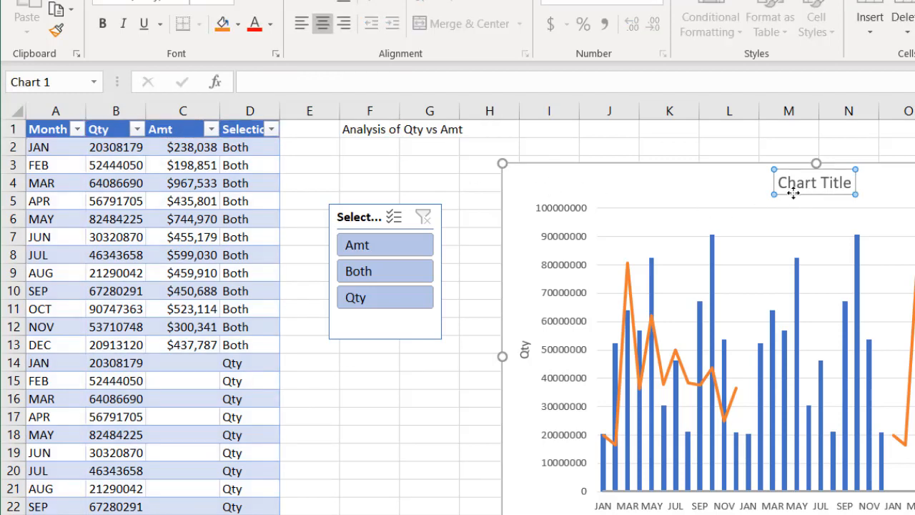
pyautogui.click(533, 80)
pyautogui.write('=')
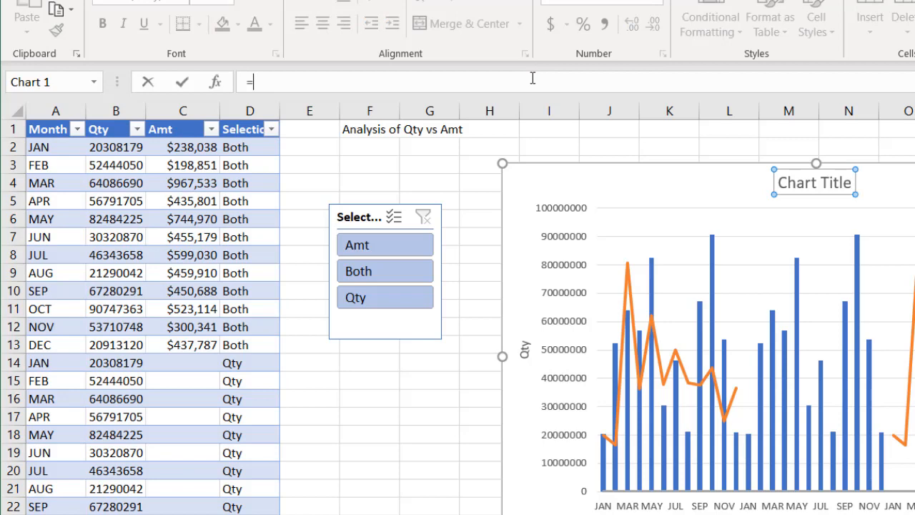
pyautogui.click(373, 126)
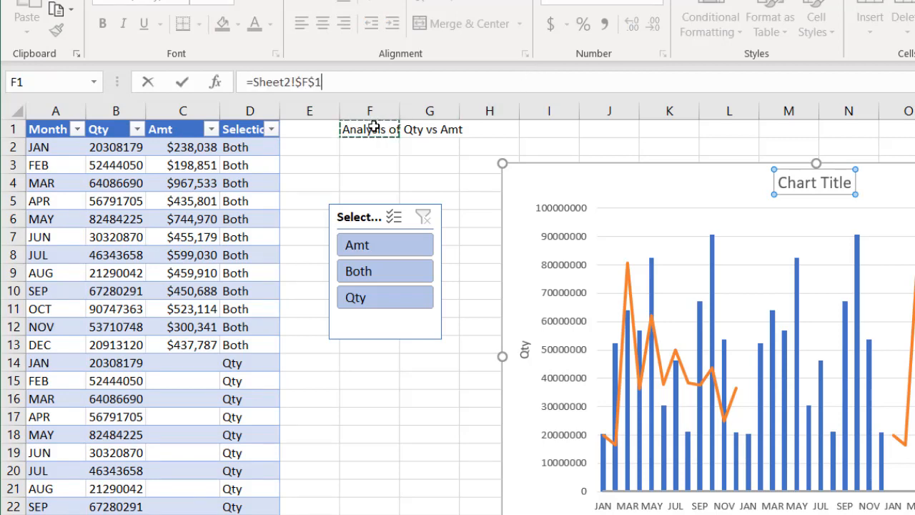
pyautogui.press('Return')
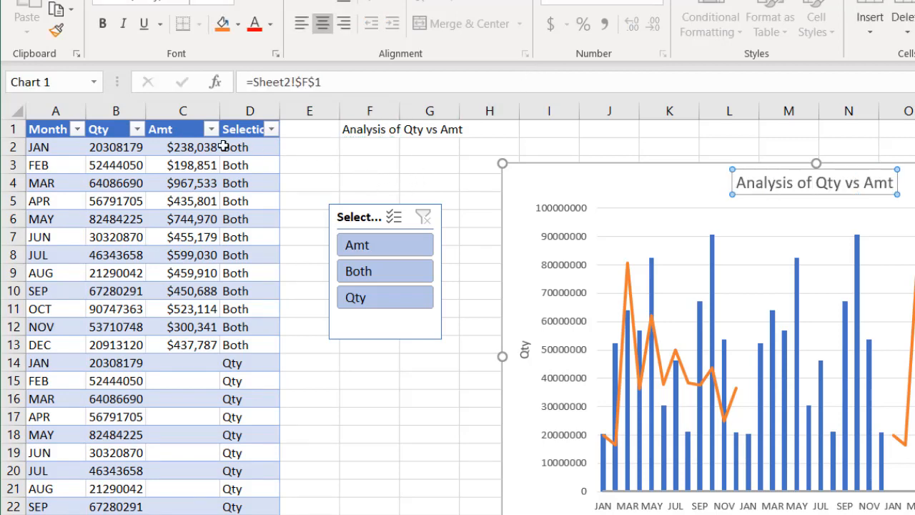
# - Replace all occurrences of Amt with Rev in columns A to D, and close the Find and Replace dialog
pyautogui.click(167, 127)
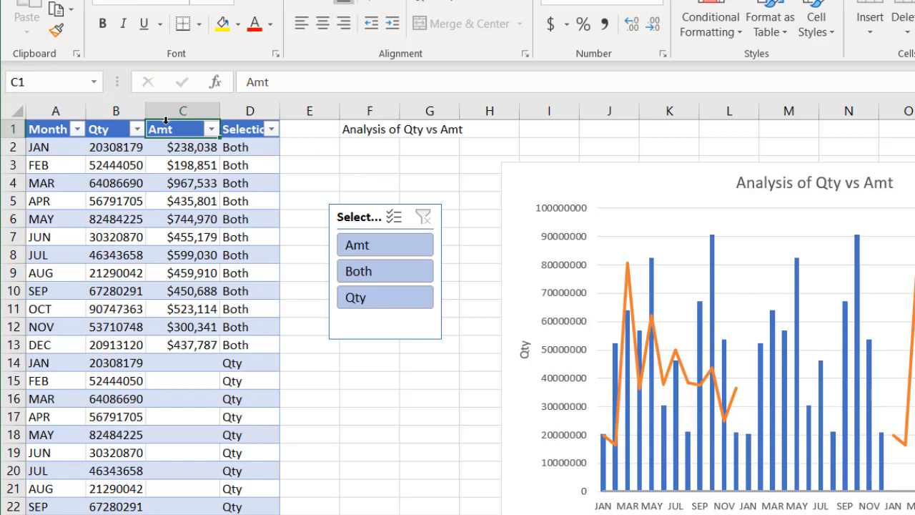
pyautogui.moveTo(47, 111); pyautogui.dragTo(227, 118)
pyautogui.hotkey('ctrl', 'f')
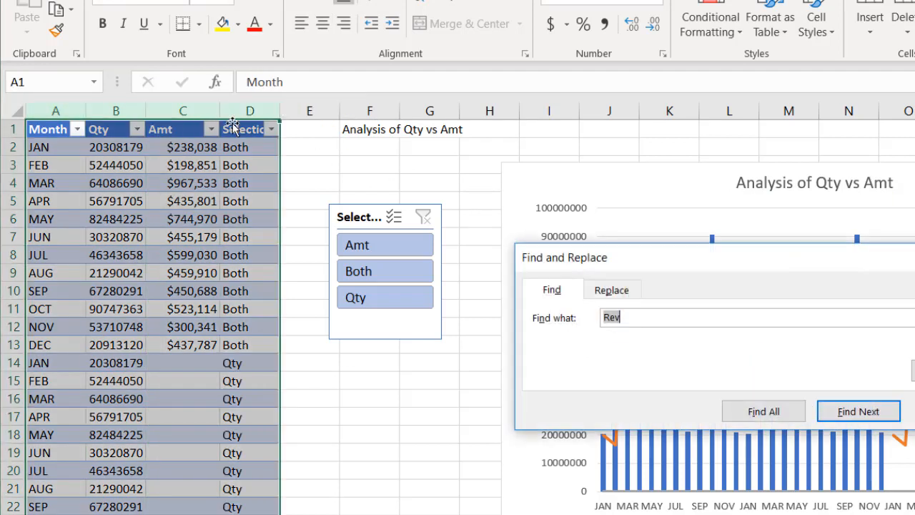
pyautogui.click(601, 289)
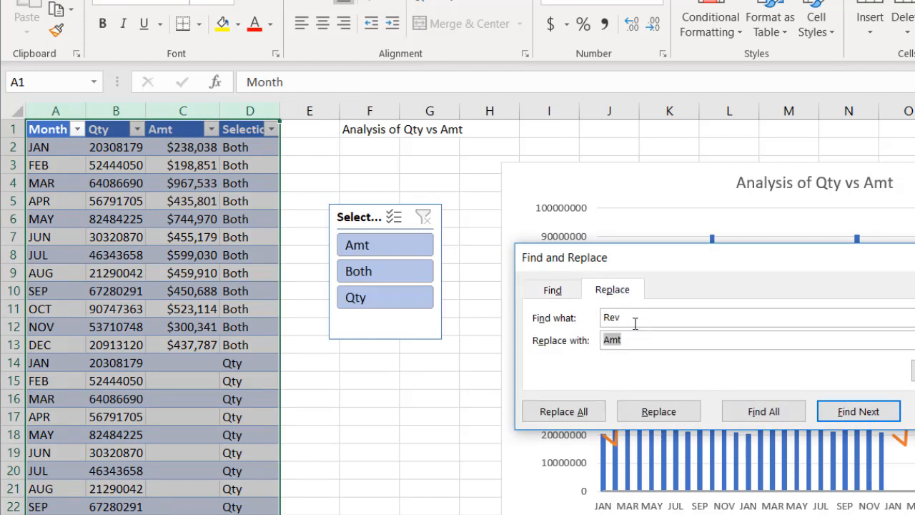
pyautogui.moveTo(625, 318); pyautogui.dragTo(542, 306)
pyautogui.write('Amt')
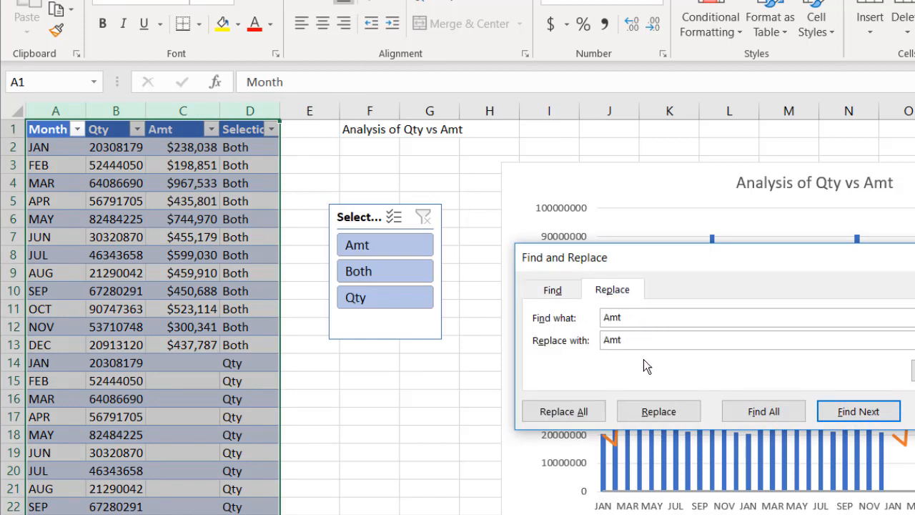
pyautogui.moveTo(642, 341); pyautogui.dragTo(503, 335)
pyautogui.write('Rev')
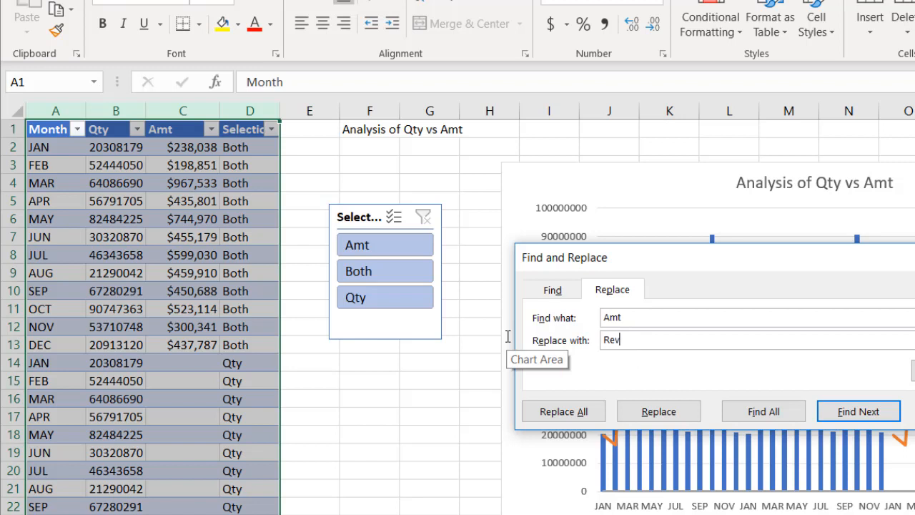
pyautogui.click(579, 411)
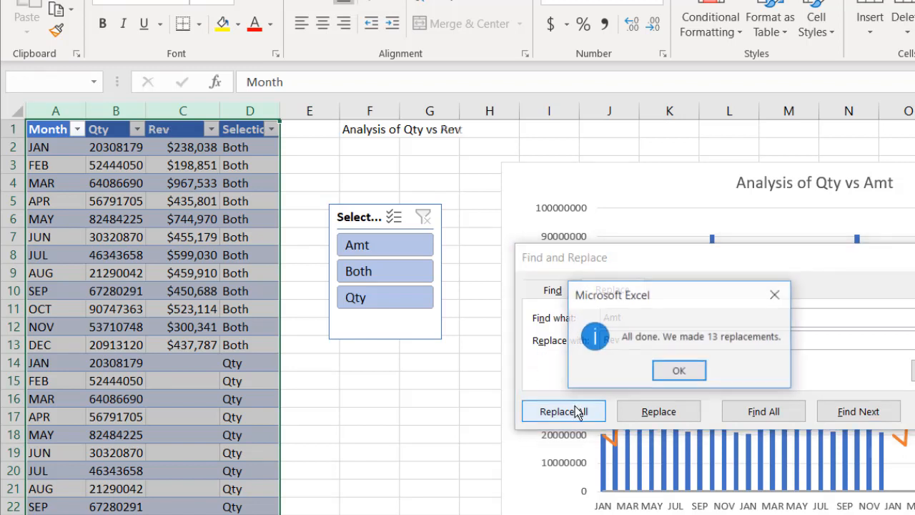
pyautogui.click(681, 369)
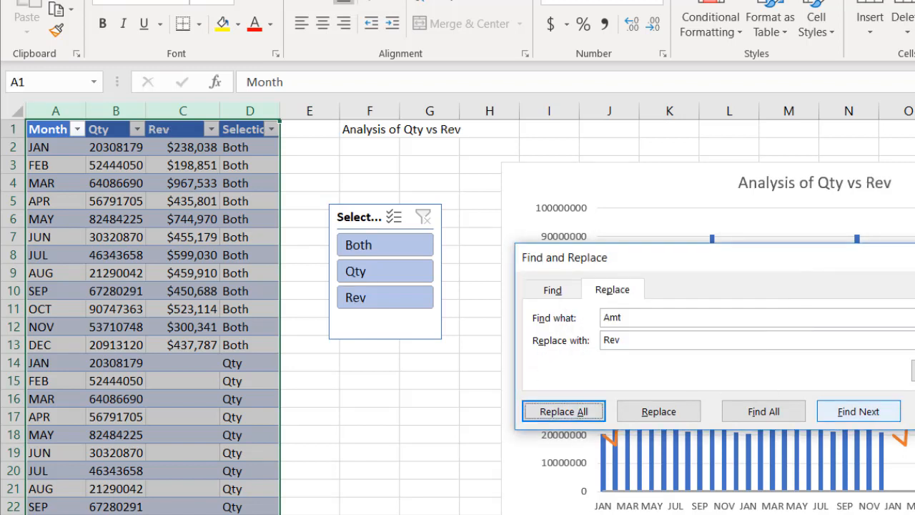
pyautogui.click(914, 411)
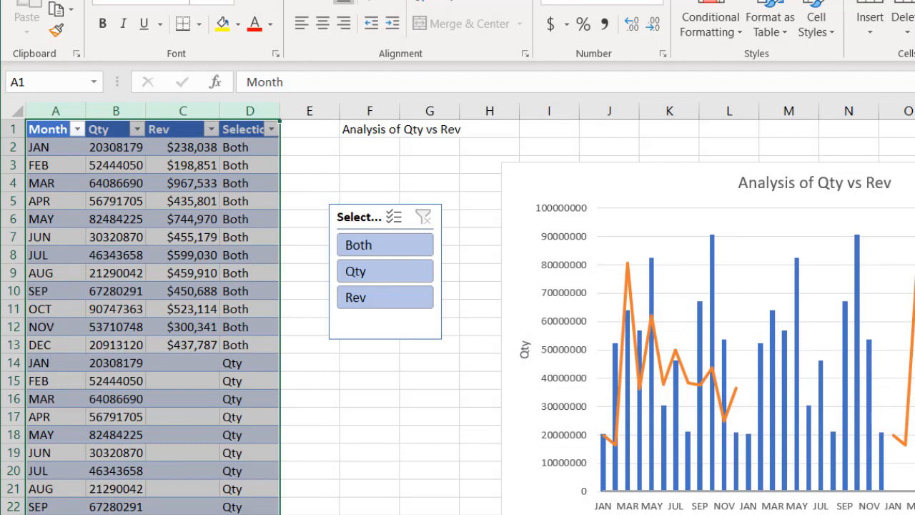
# - Test the Selection slicer by switching the chart between Both, Qty and Rev, ending with Both selected
pyautogui.click(369, 249)
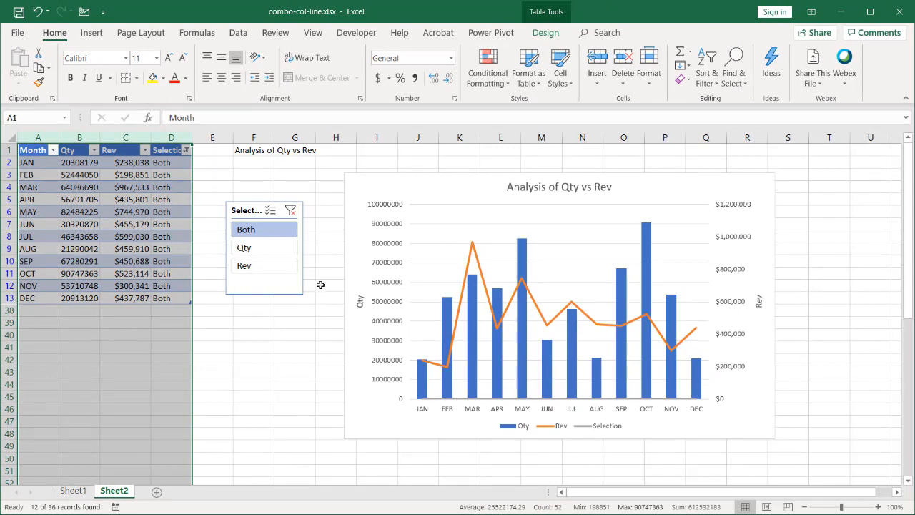
pyautogui.click(264, 250)
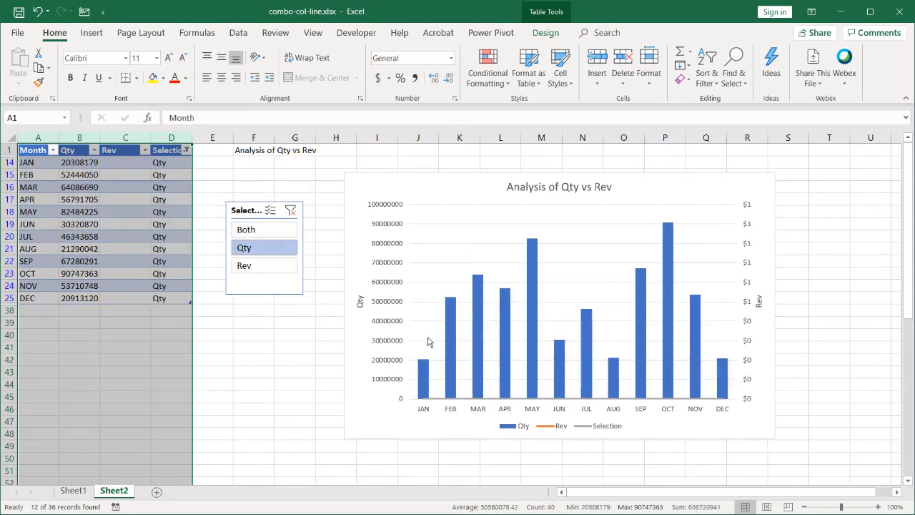
pyautogui.click(262, 268)
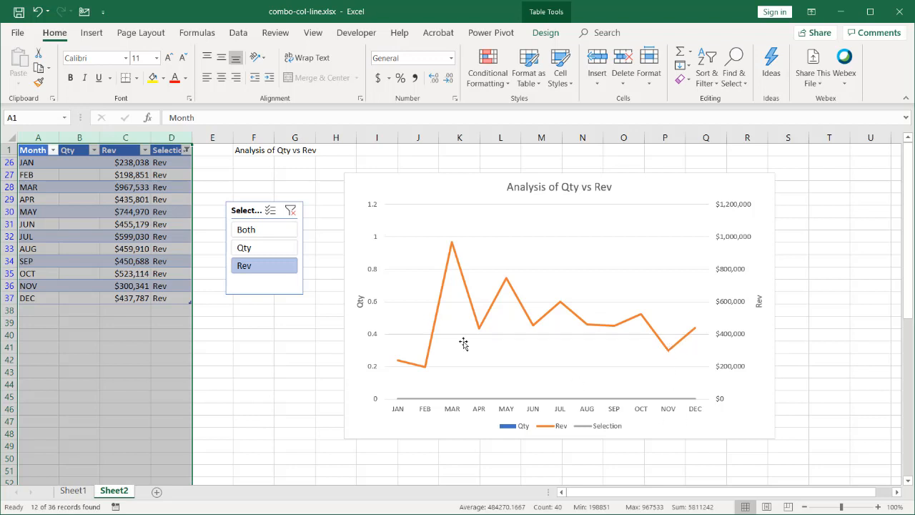
pyautogui.click(270, 248)
pyautogui.click(268, 229)
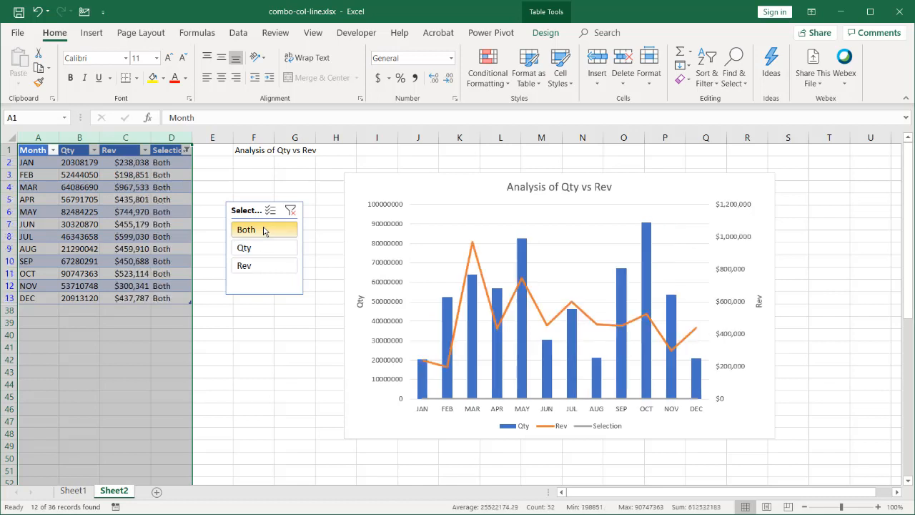
pyautogui.click(260, 254)
pyautogui.click(259, 265)
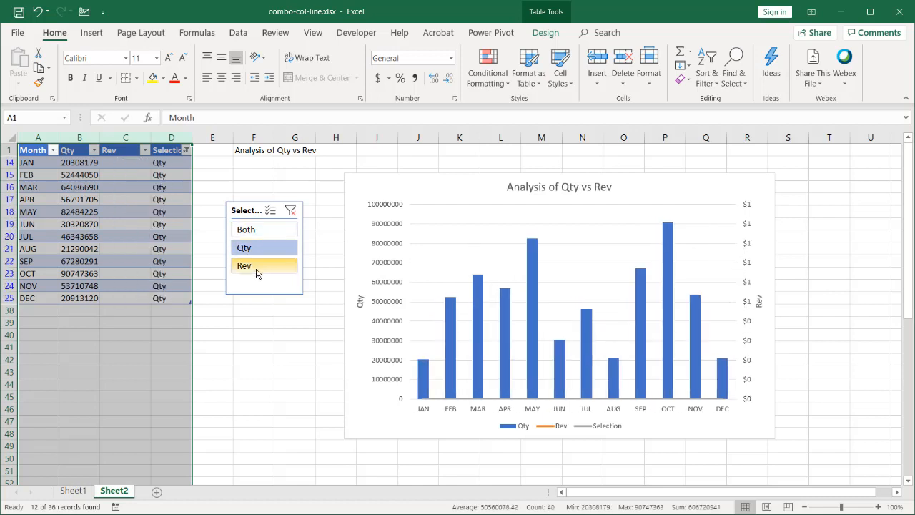
pyautogui.click(271, 234)
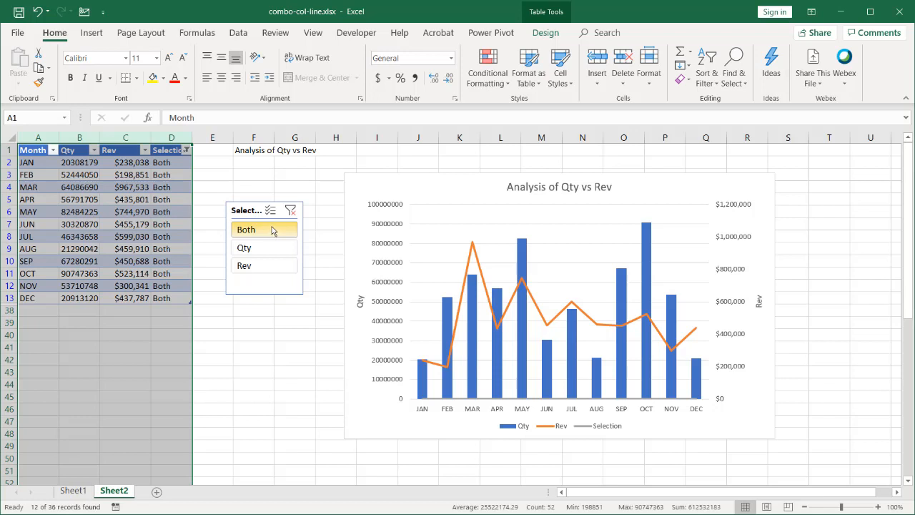
# - Inspect the title formula in F1 and the header cells C1 and B1 that it references
pyautogui.click(254, 151)
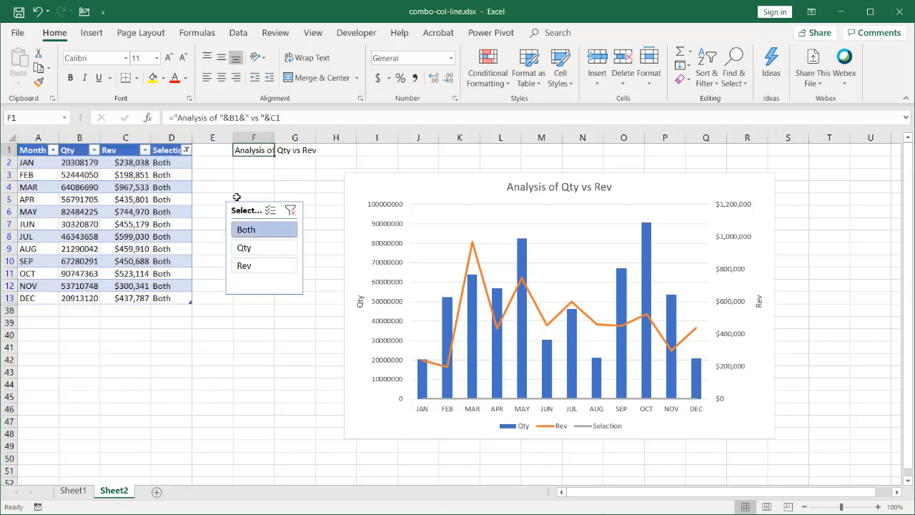
pyautogui.click(125, 150)
pyautogui.click(77, 150)
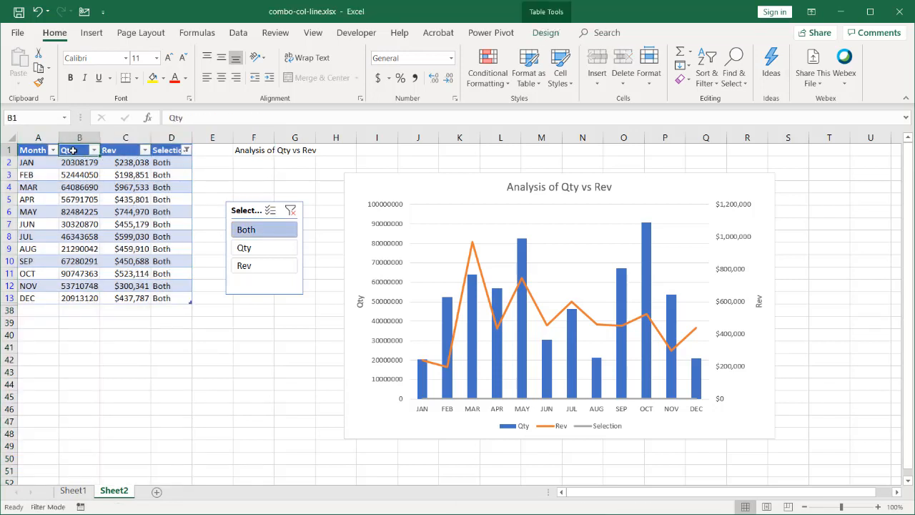